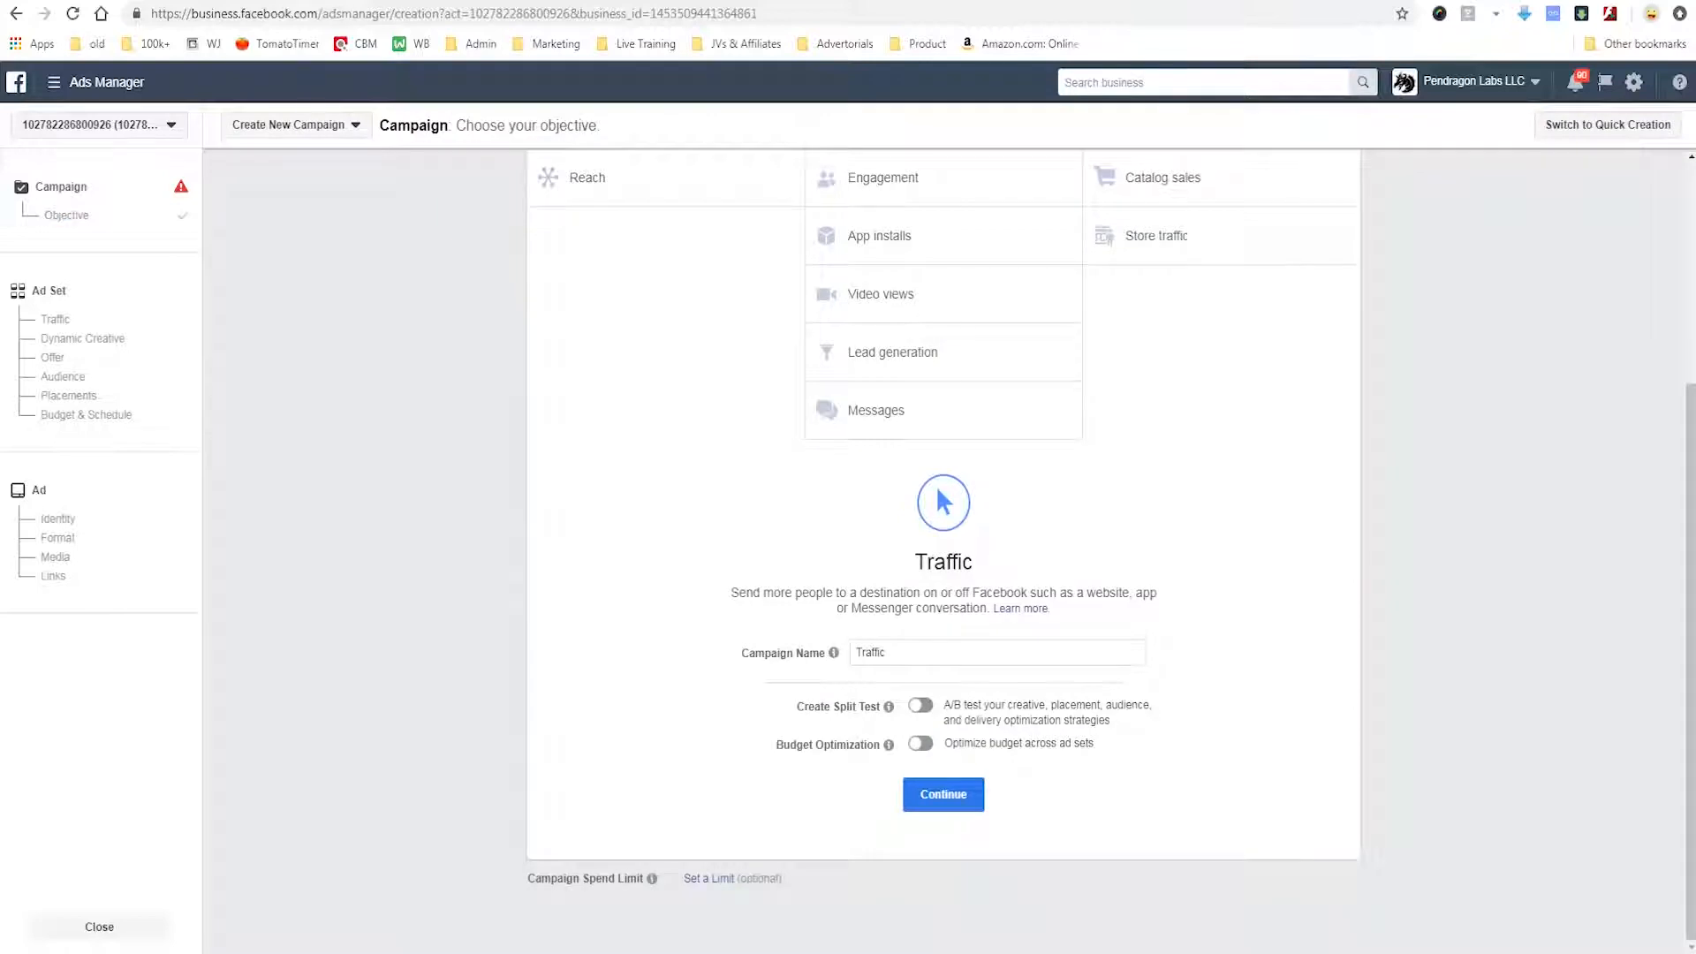
mouse_move(744, 685)
left_mouse_down()
mouse_move(743, 762)
mouse_move(871, 763)
mouse_move(888, 718)
left_mouse_up()
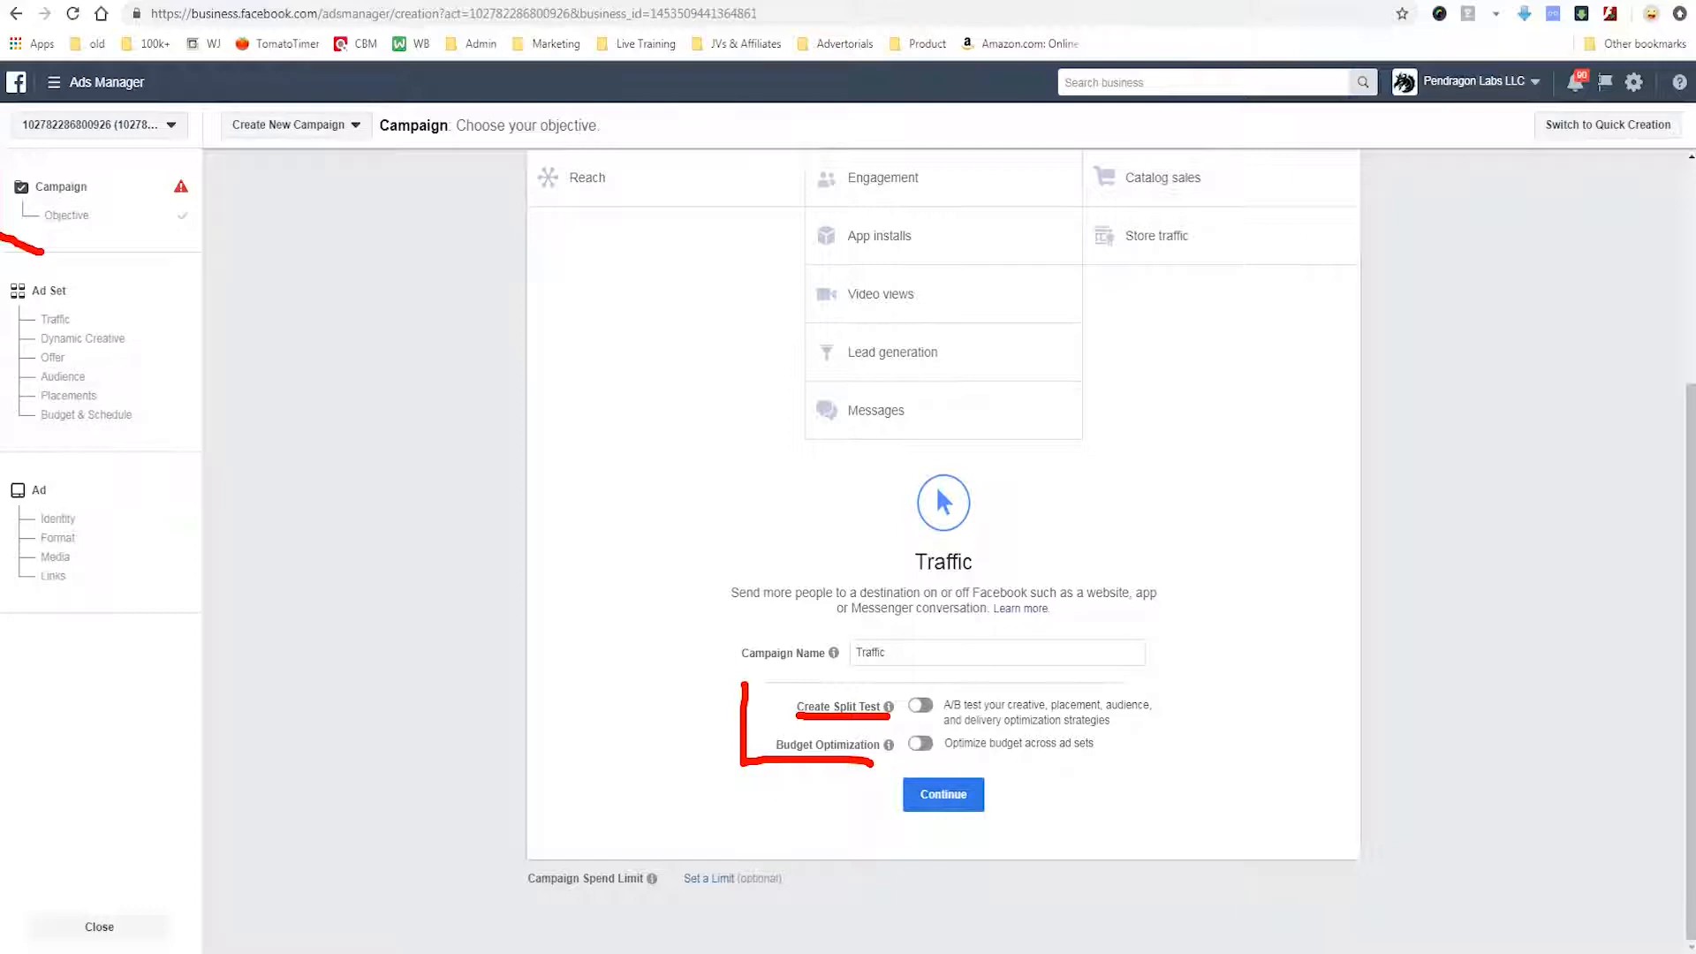
left_click_drag(144, 251, 22, 142)
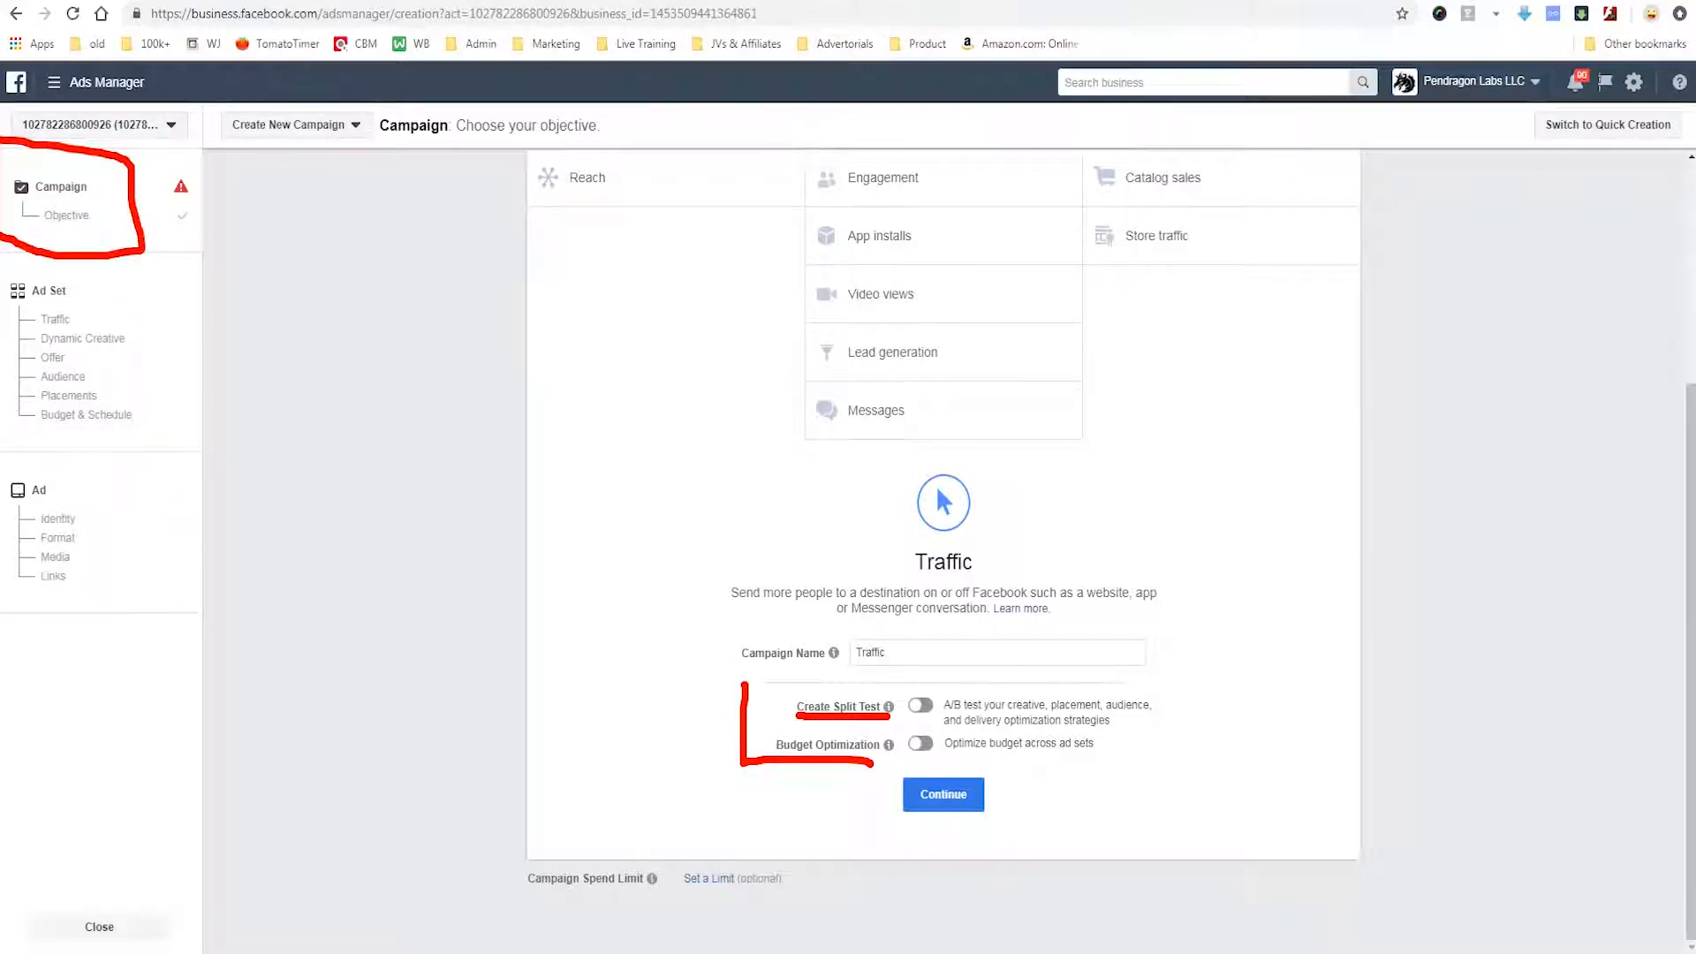
left_click_drag(174, 247, 289, 324)
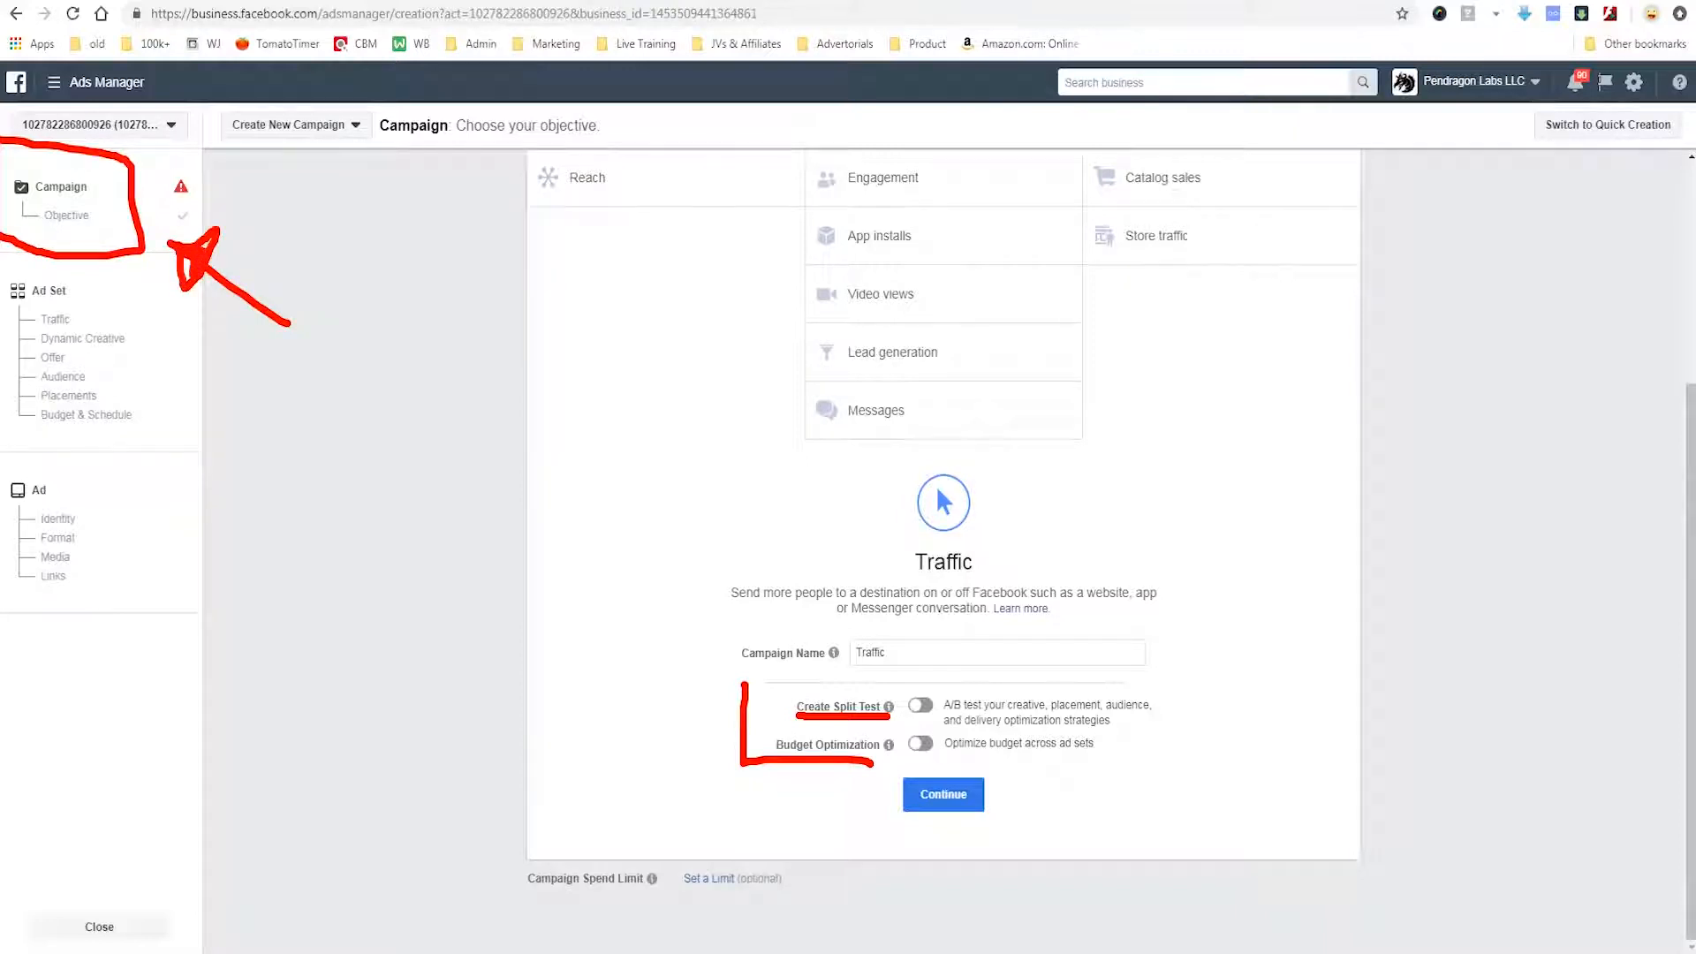
left_click_drag(952, 679, 882, 784)
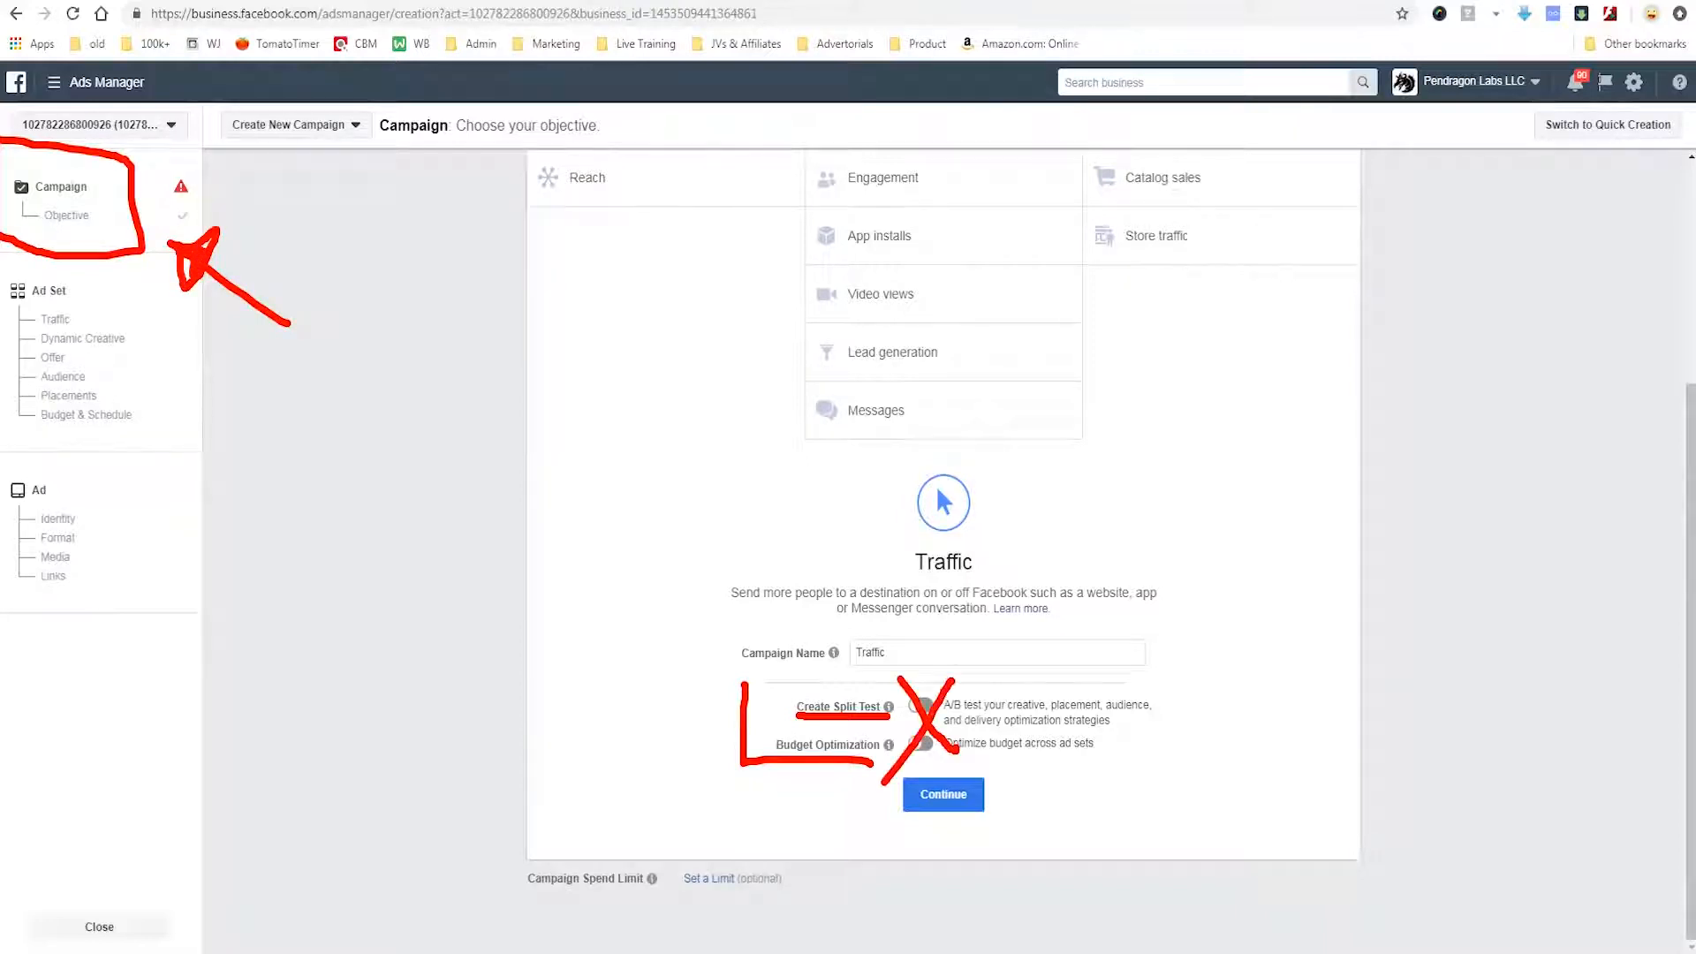
mouse_move(2, 270)
left_mouse_down()
mouse_move(113, 265)
mouse_move(152, 434)
mouse_move(14, 415)
mouse_move(7, 294)
left_mouse_up()
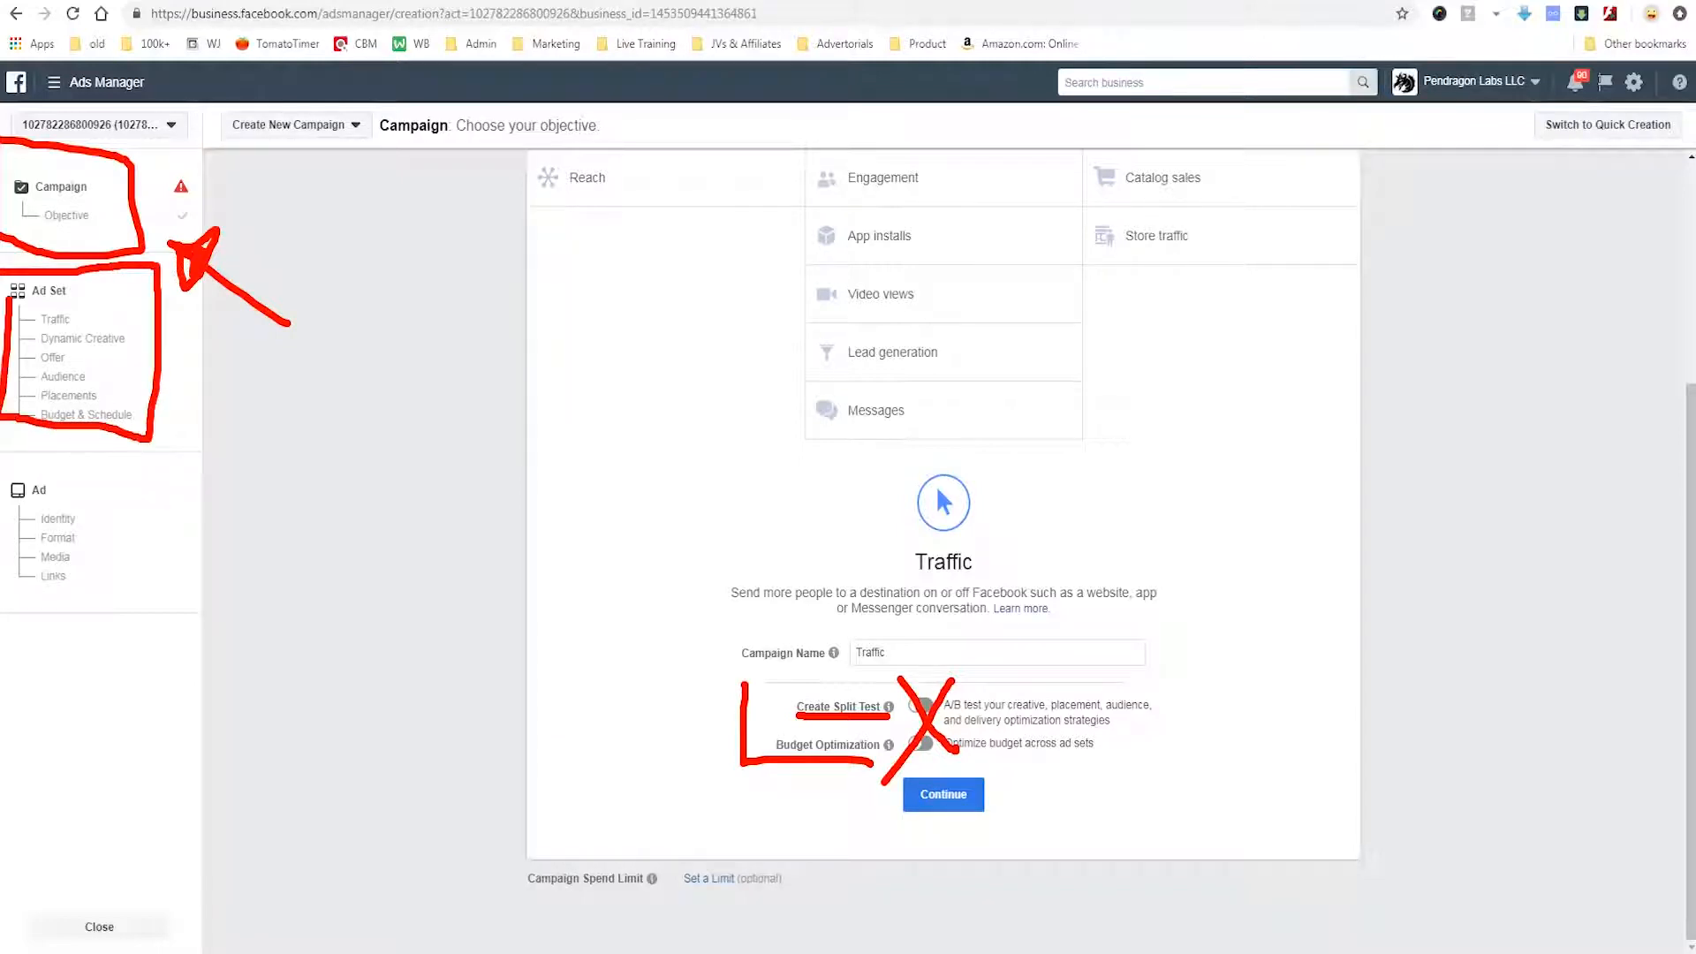
mouse_move(23, 470)
left_mouse_down()
mouse_move(84, 642)
mouse_move(4, 562)
mouse_move(2, 449)
left_mouse_up()
key("Escape")
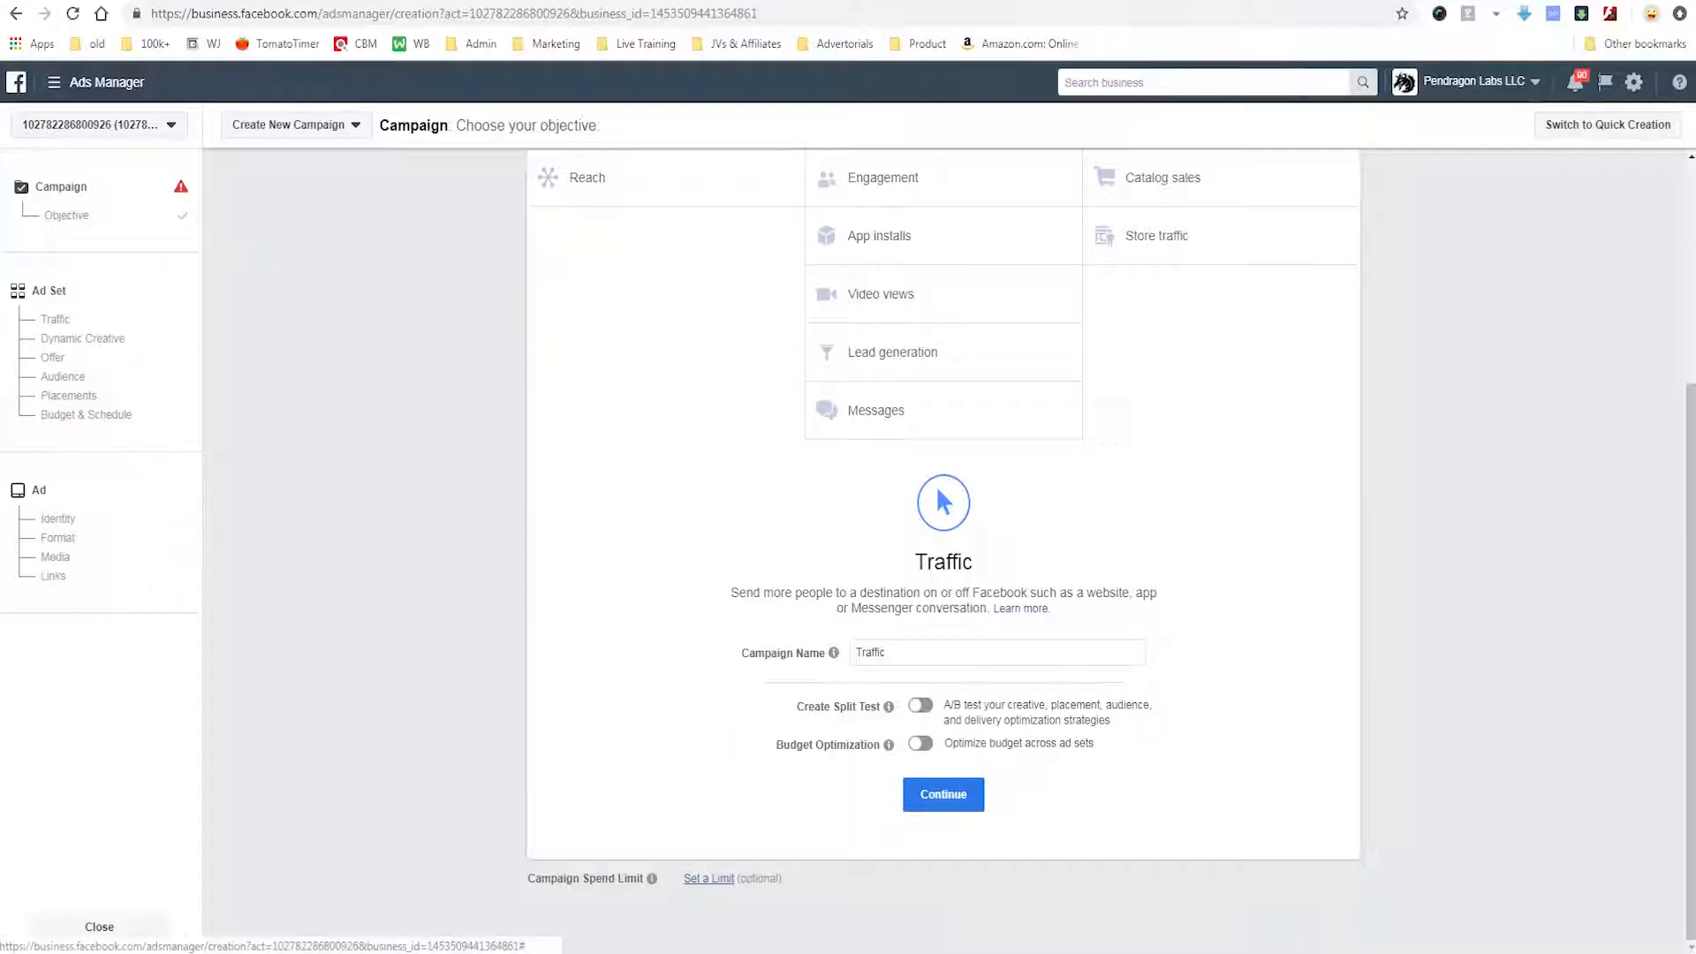
Set a campaign spend limit of $100.00 USD and continue to the ad set settings.
left_click(709, 879)
left_click(751, 879)
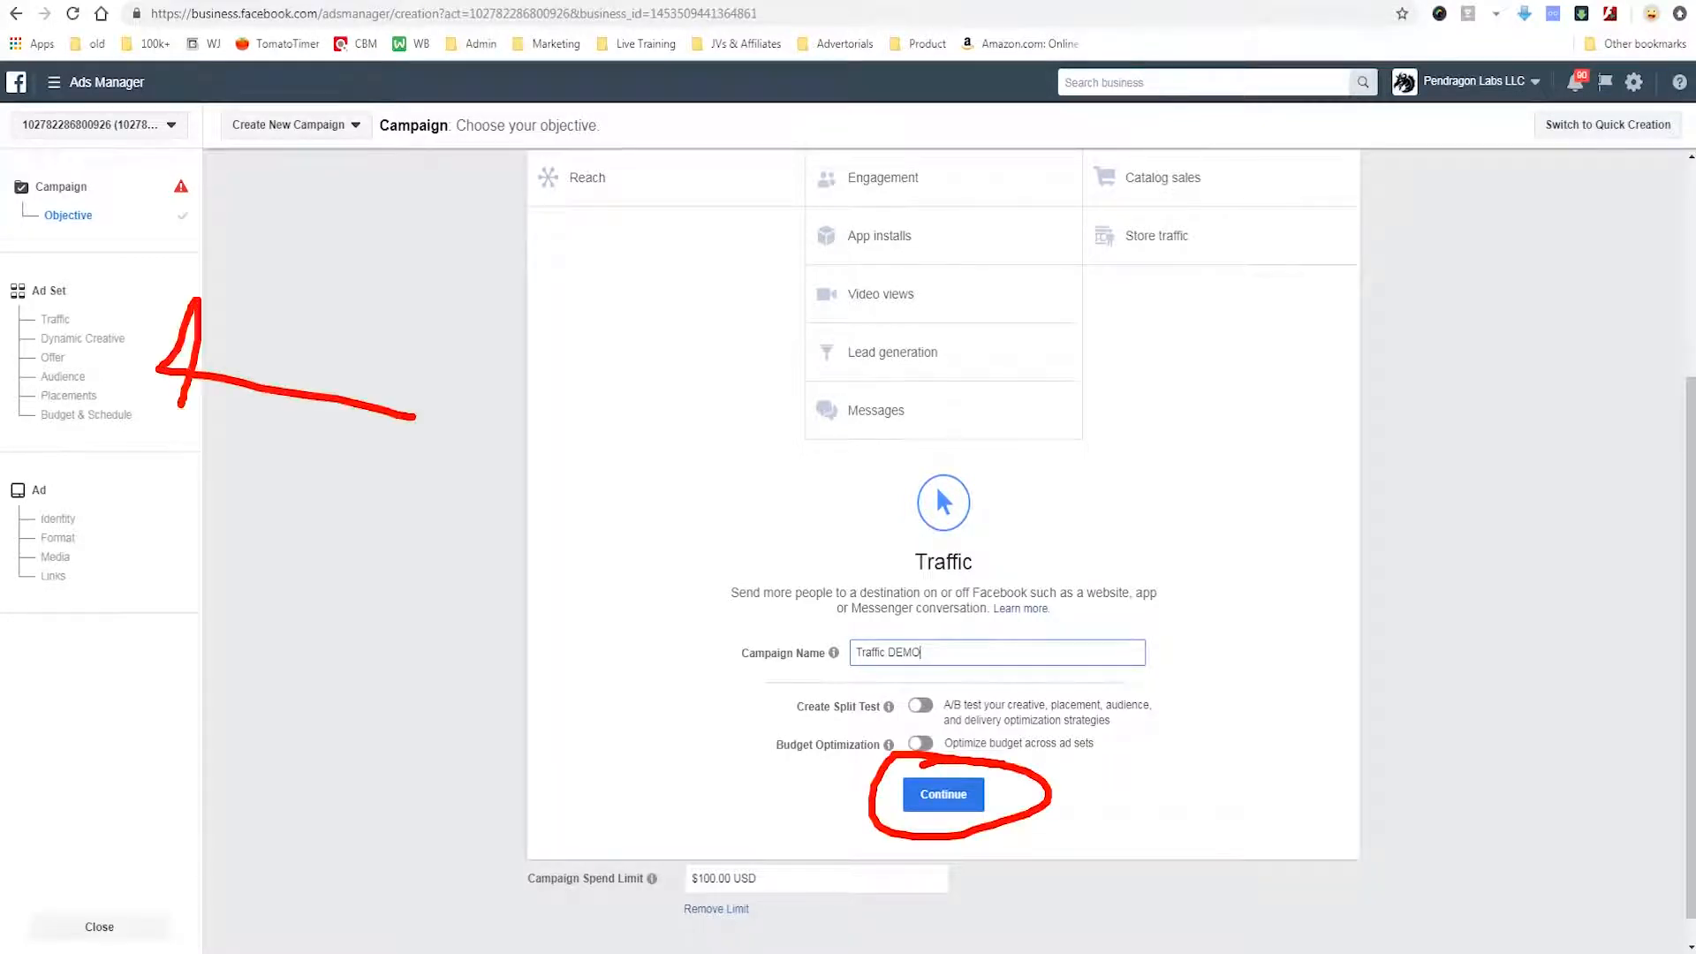
left_click(944, 794)
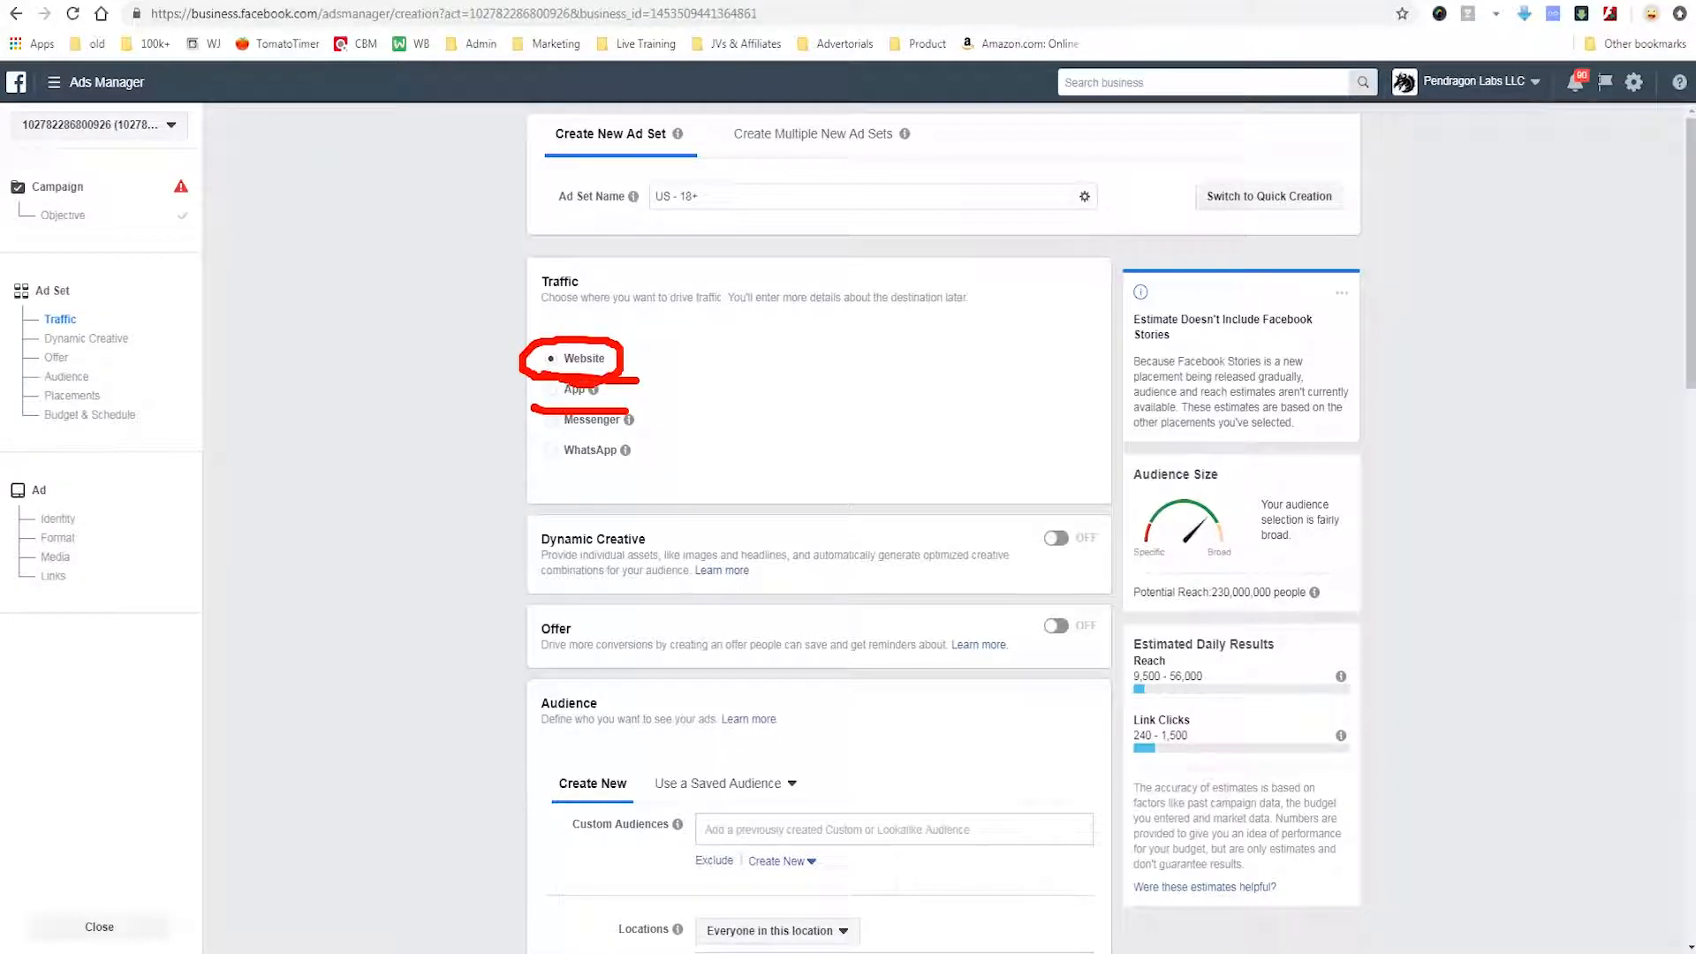
Add Canada as a targeted location alongside the United States in the ad set audience.
key("Escape")
mouse_move(625, 451)
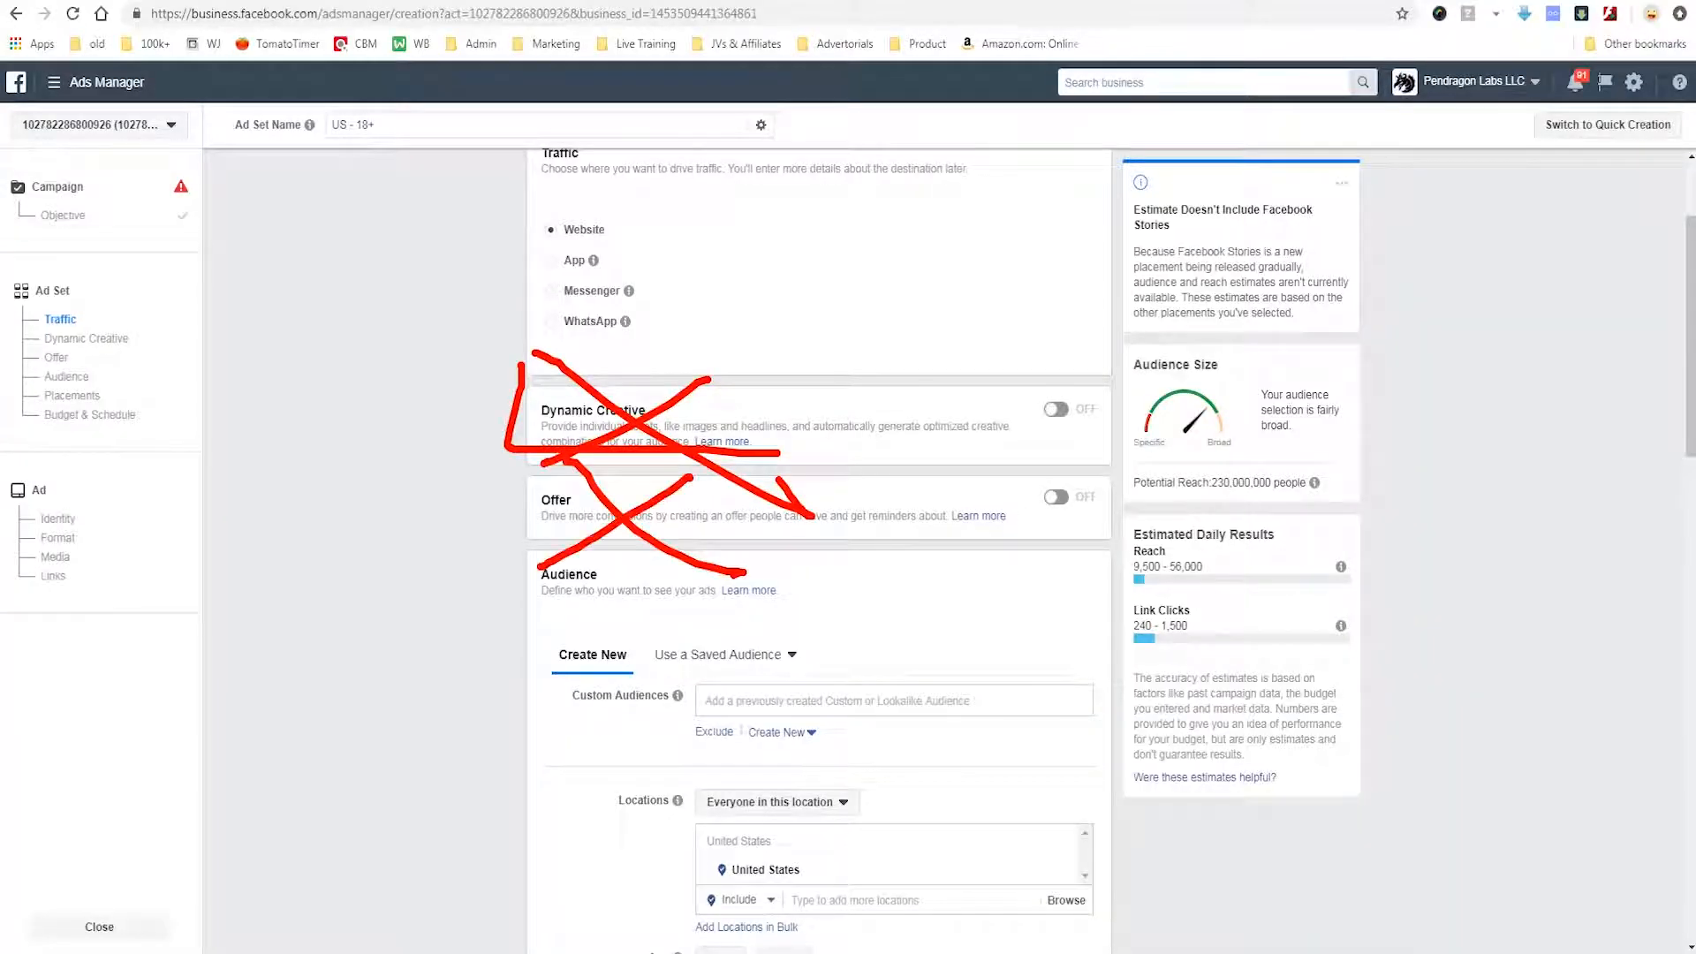
scroll(884, 565, "down", 3)
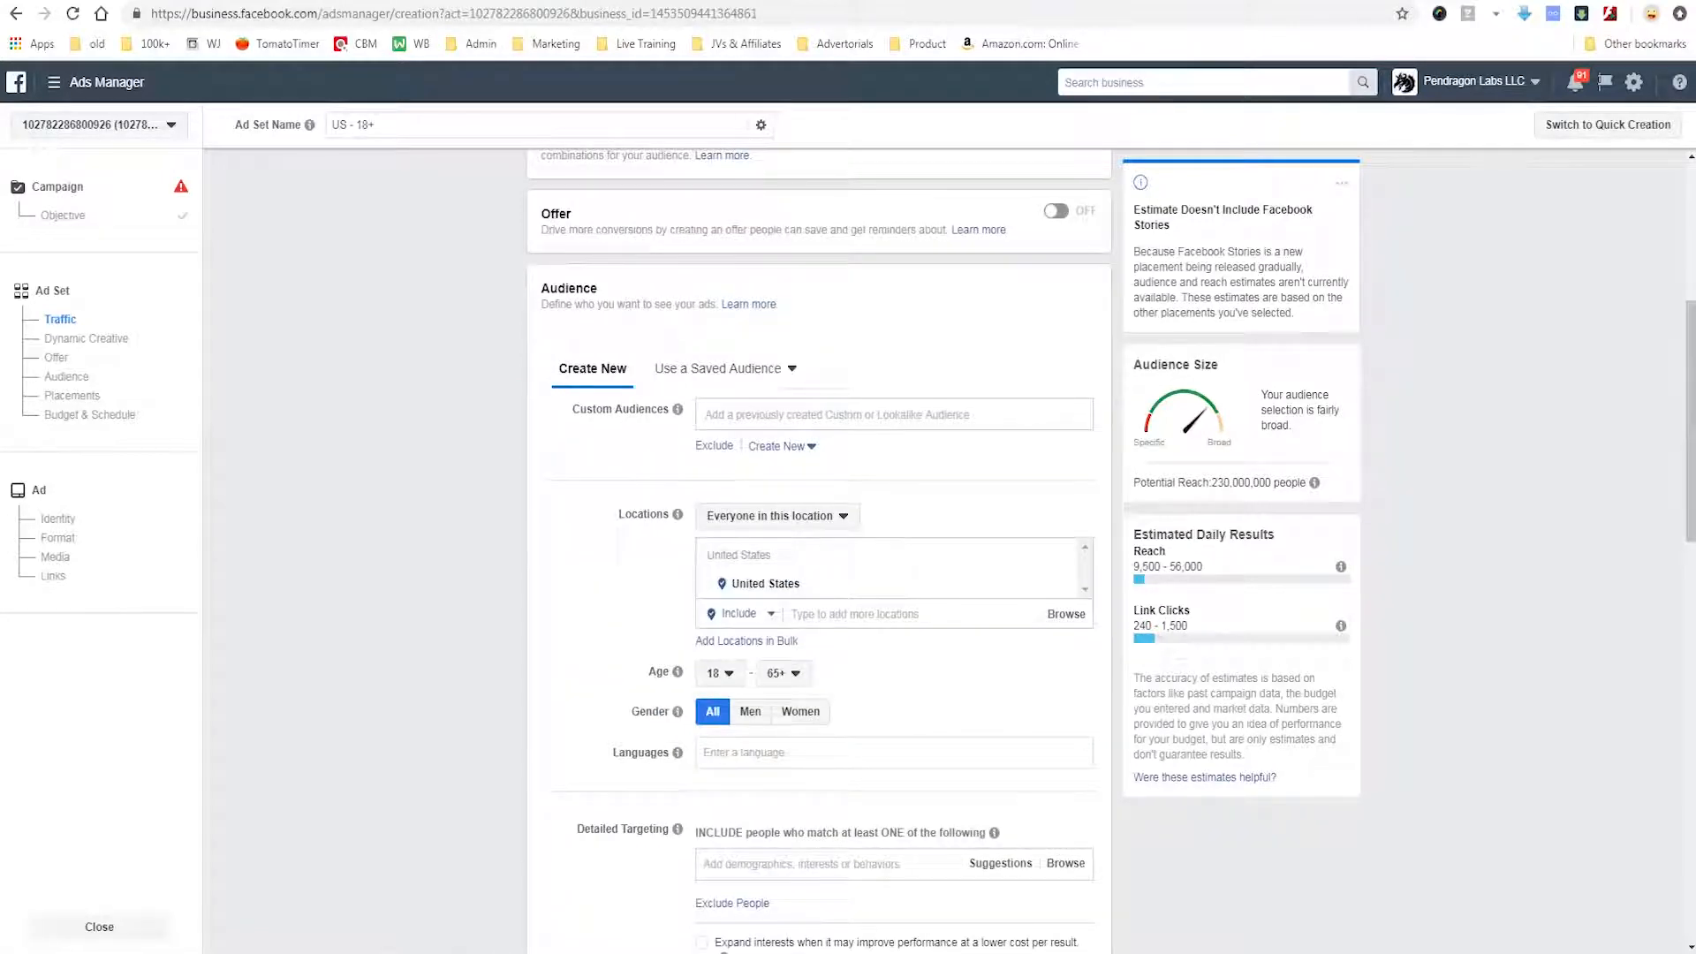
scroll(892, 566, "down", 1)
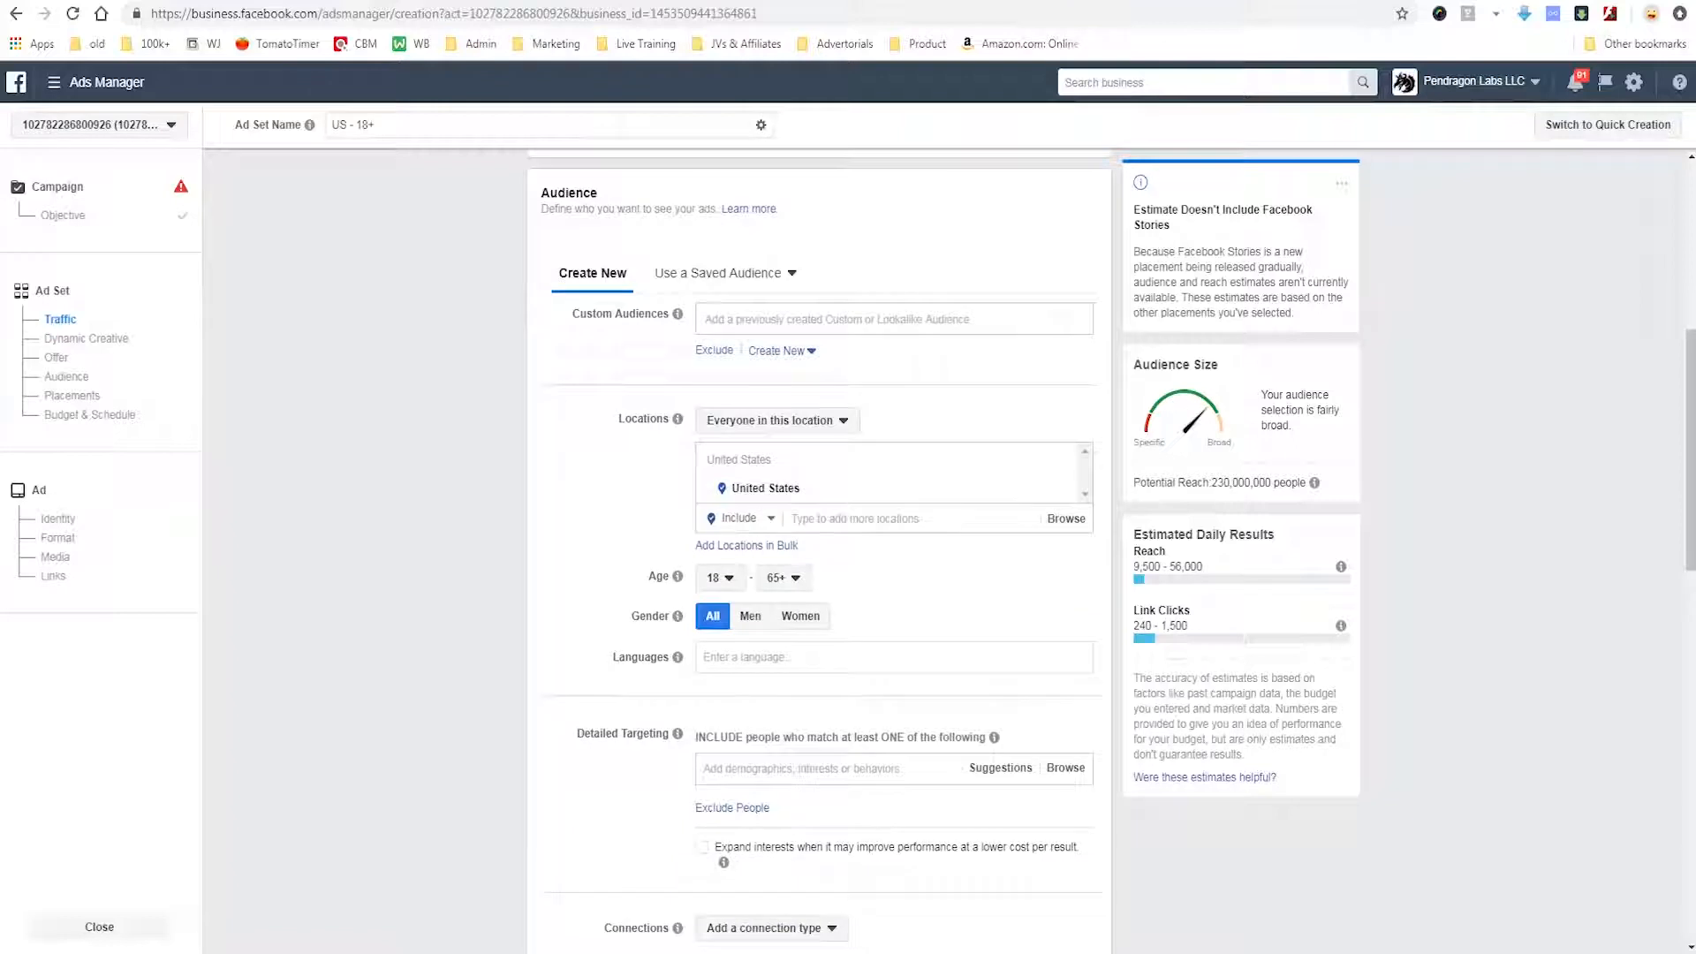
left_click(883, 518)
type("canada")
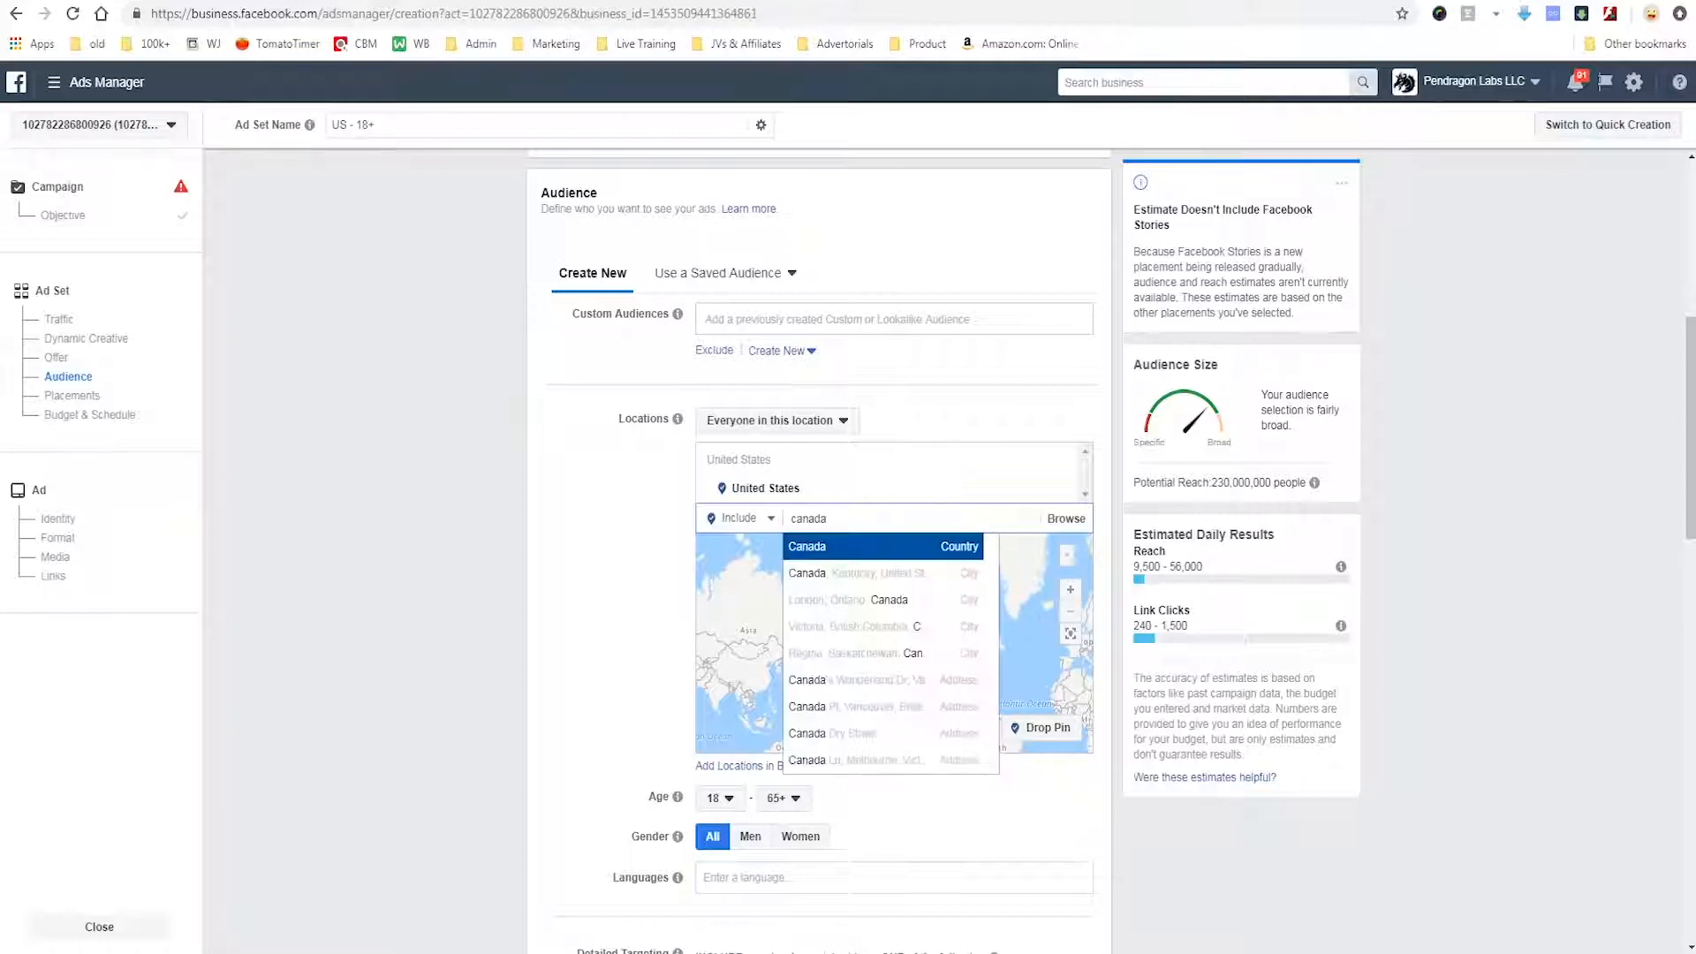
key("Return")
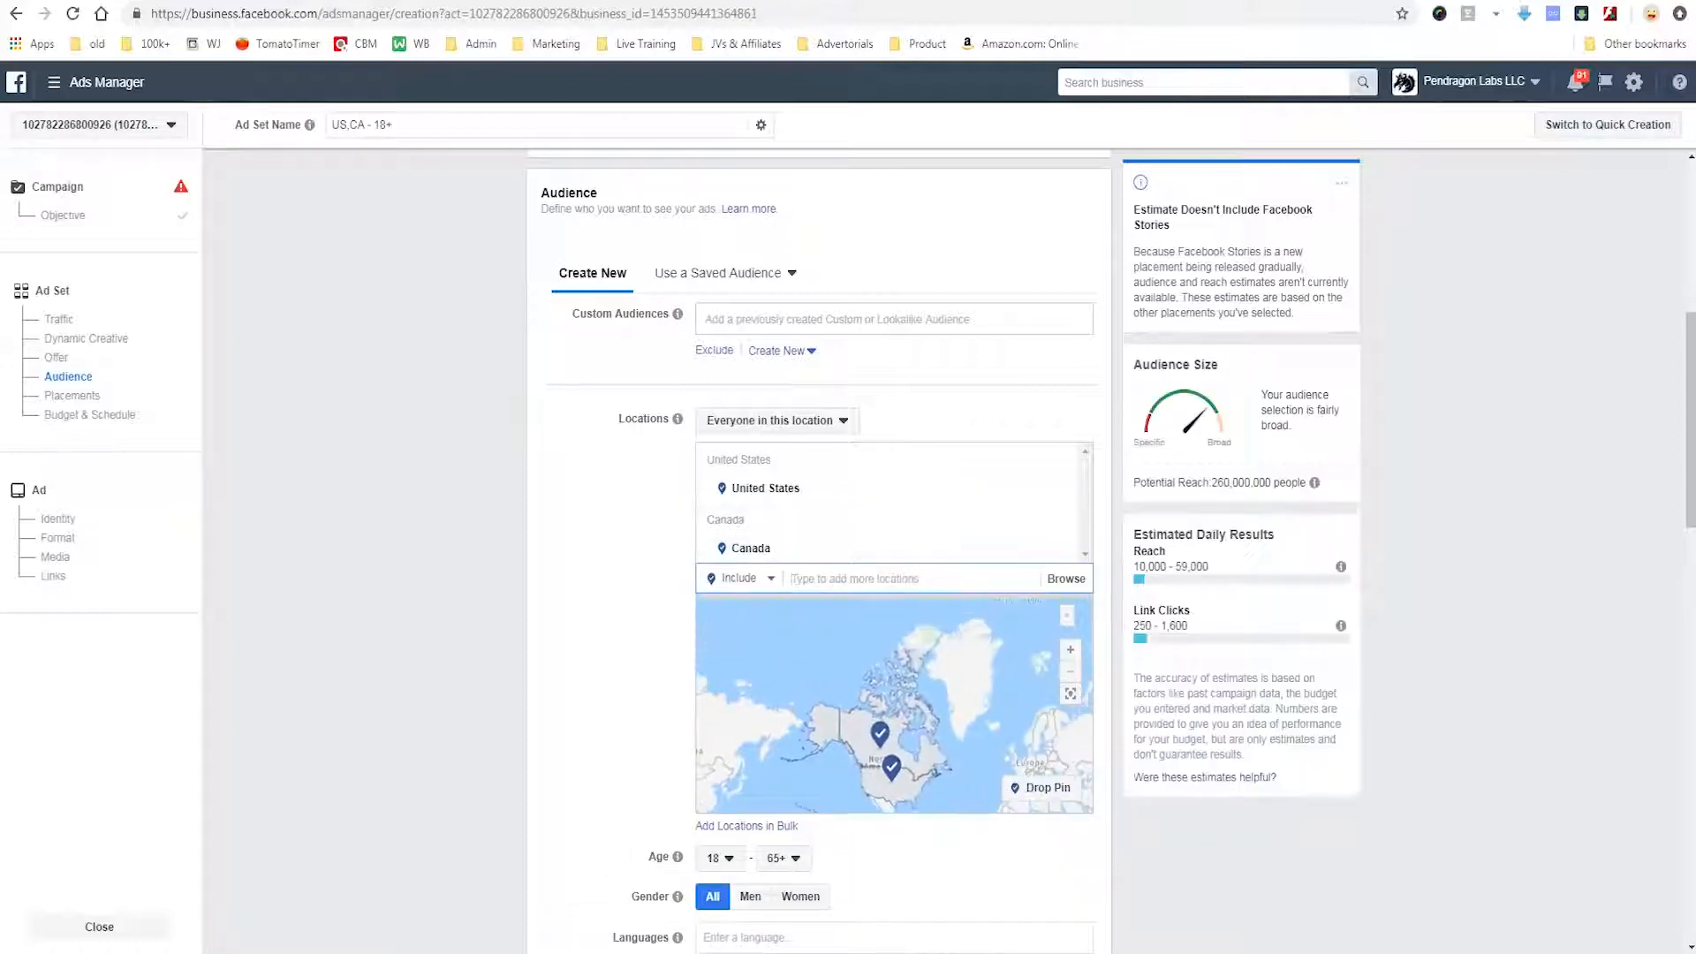
Set the audience's minimum age to 35 and restrict the gender to women.
scroll(720, 667, "down", 2)
left_click(719, 667)
scroll(729, 512, "down", 3)
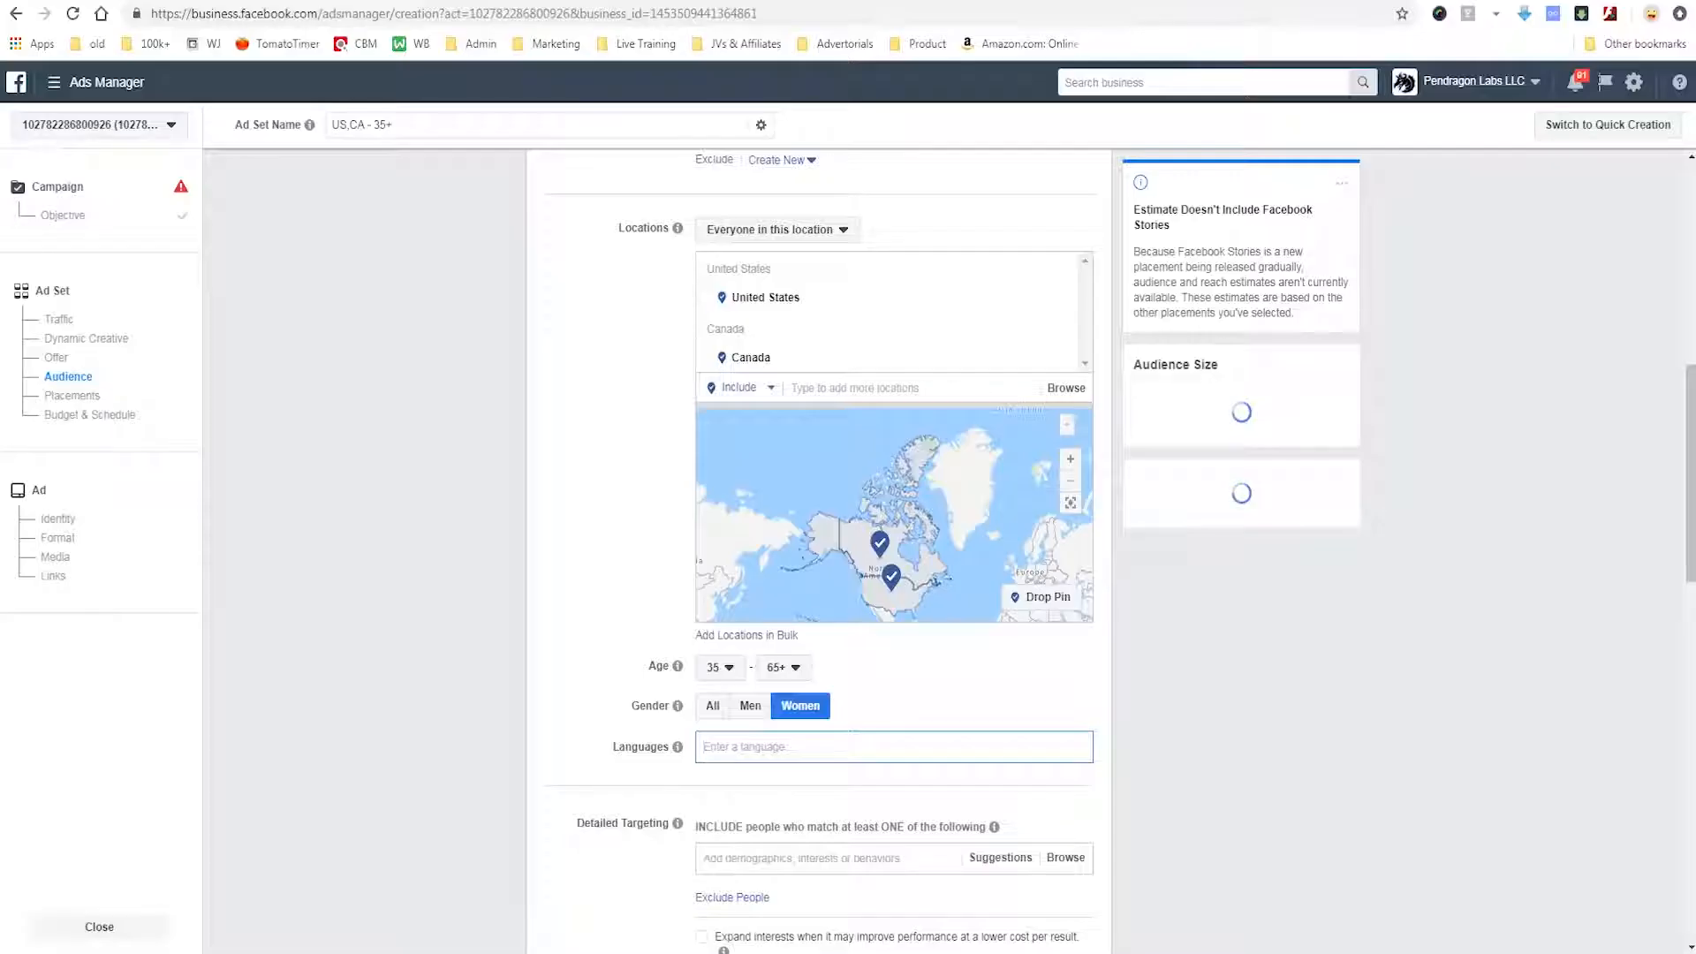
Add English (All) as the audience language.
type("english")
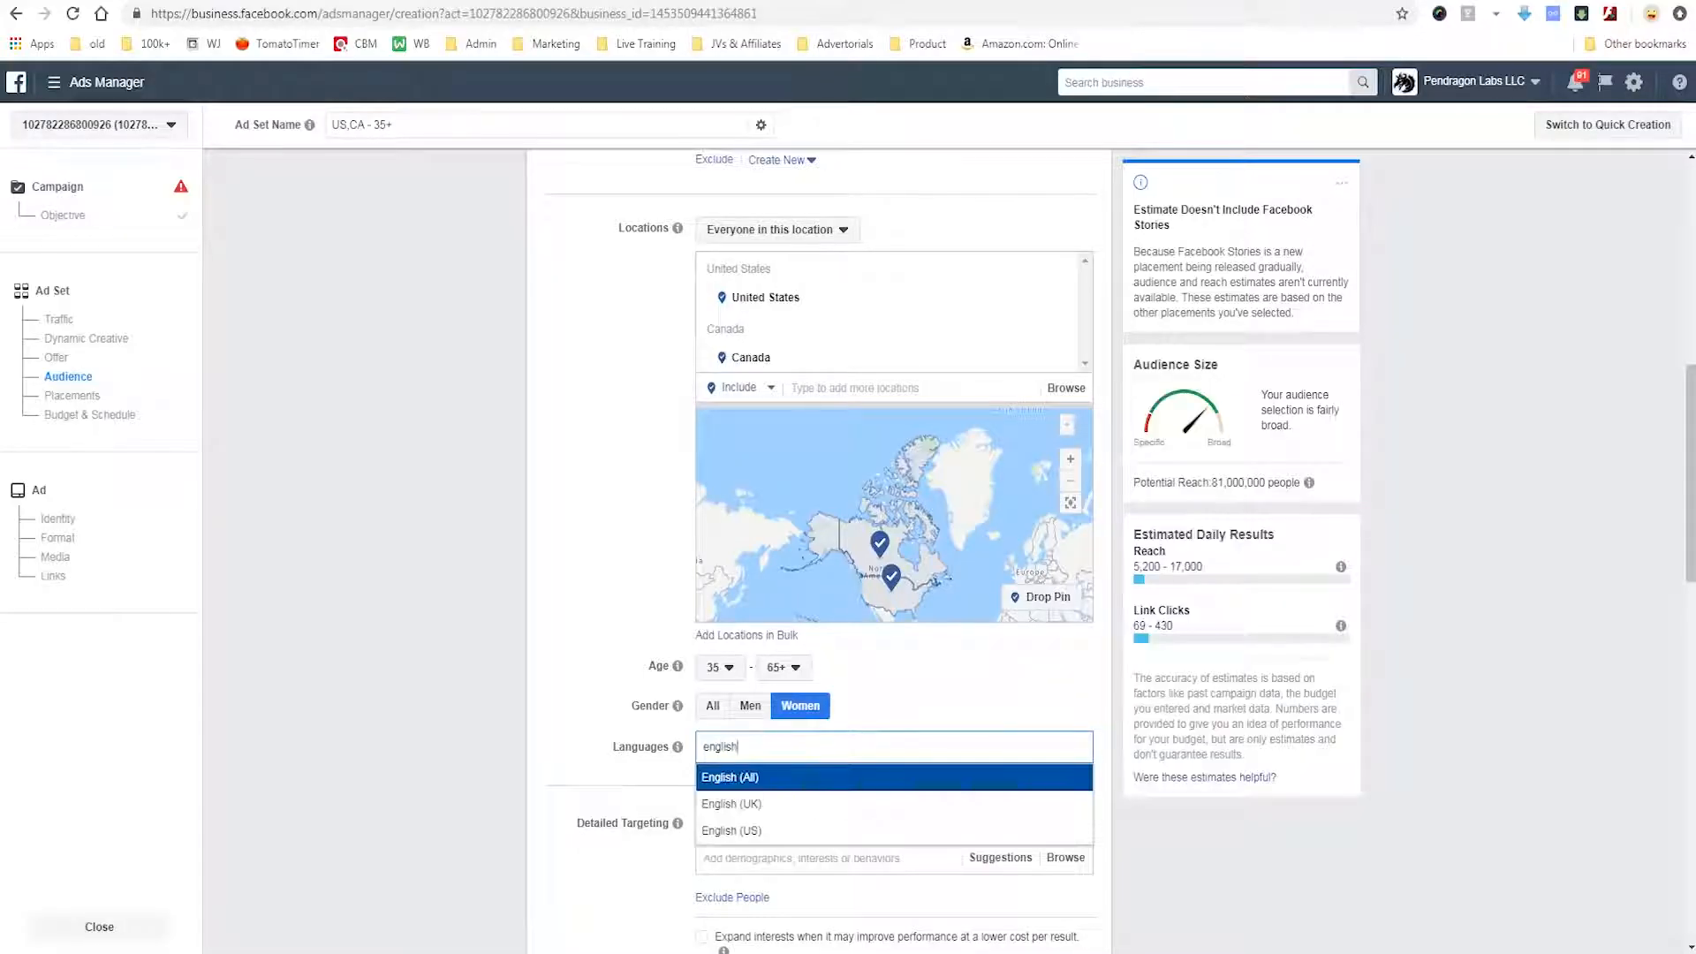
key("Return")
scroll(819, 530, "down", 3)
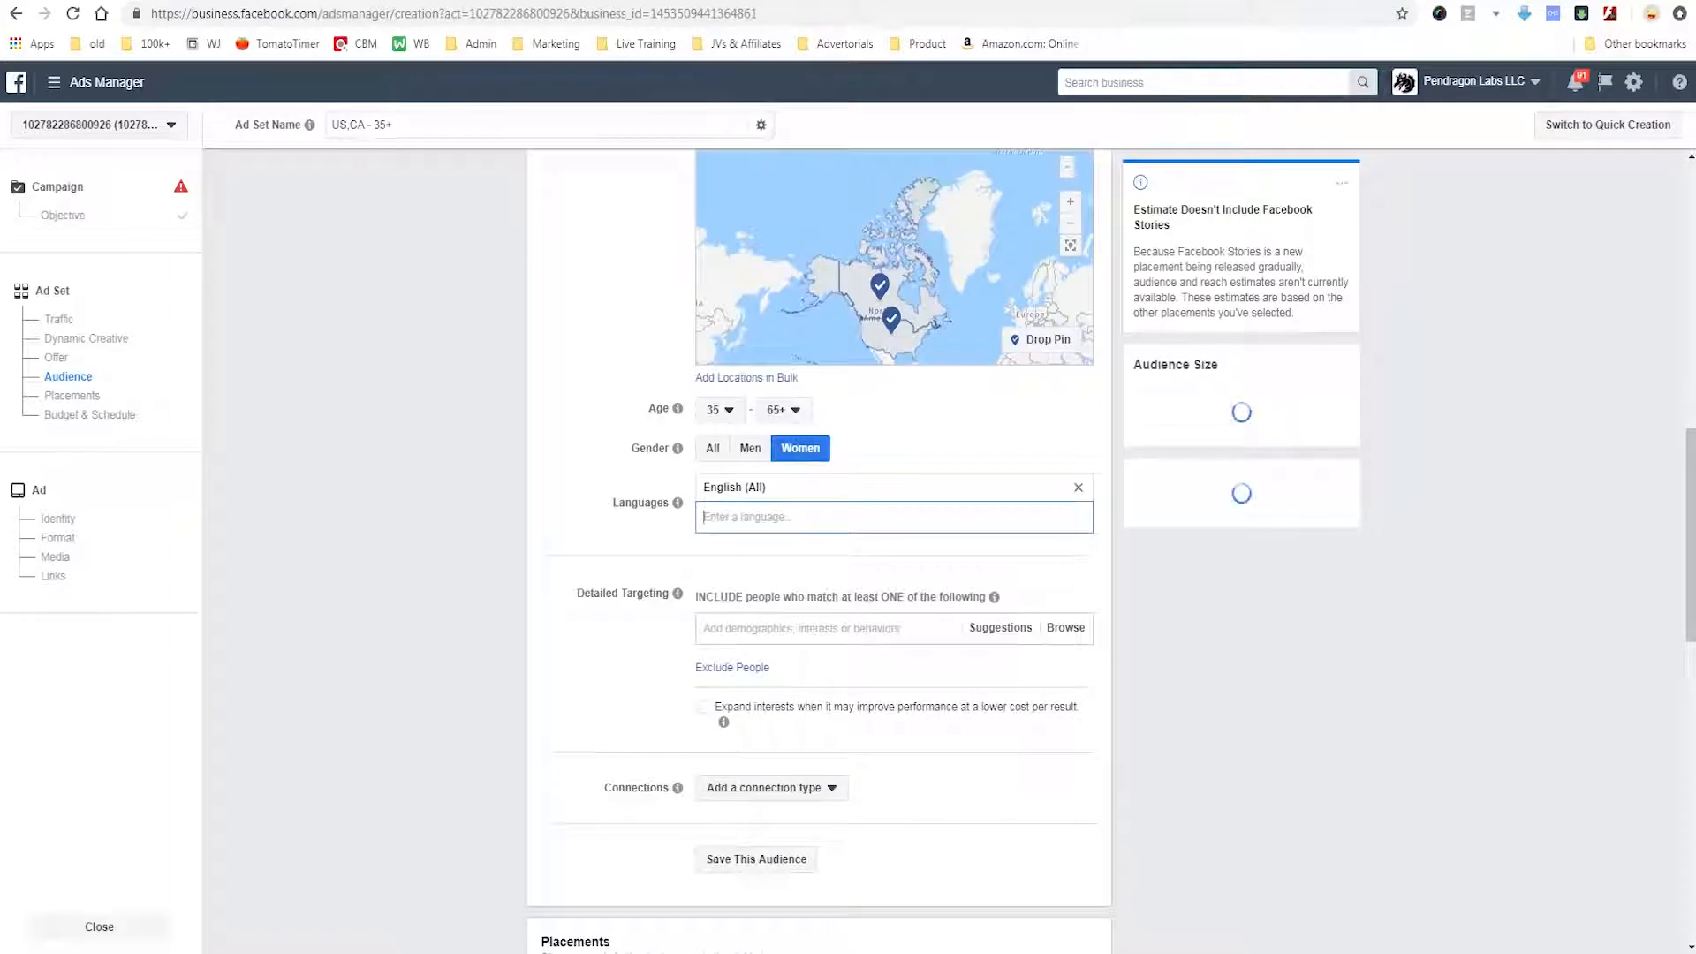
Add the Coffee interest to the detailed targeting.
left_click(802, 599)
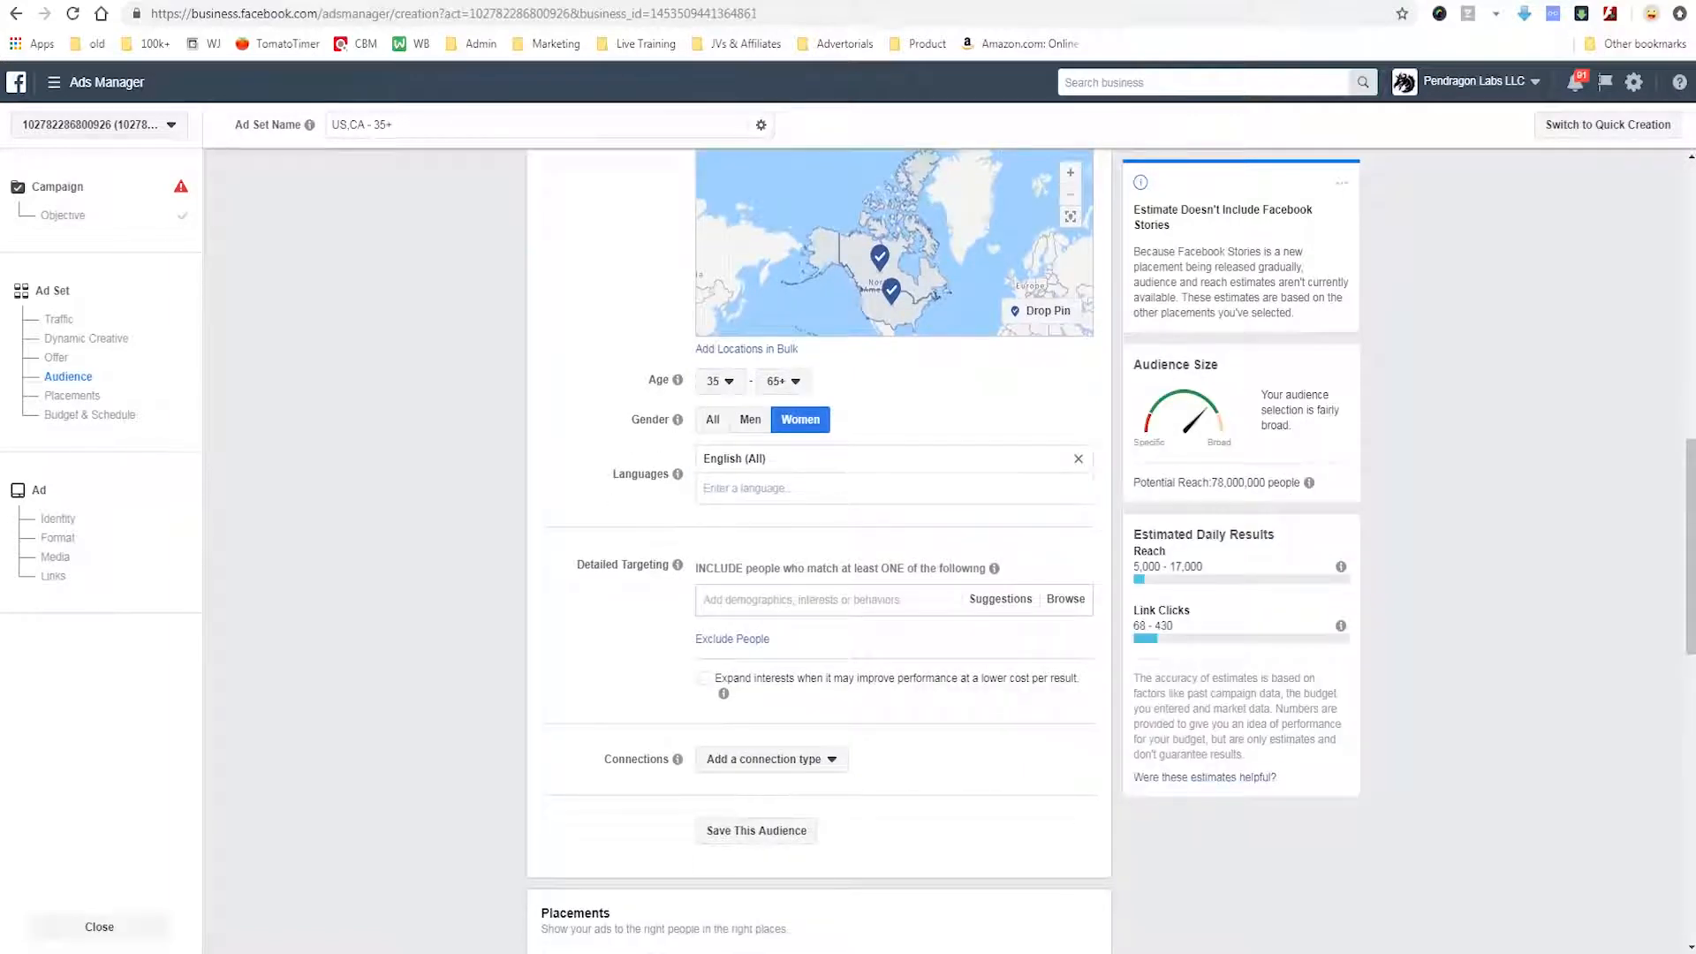
mouse_move(562, 530)
left_mouse_down()
mouse_move(561, 621)
mouse_move(874, 740)
left_mouse_up()
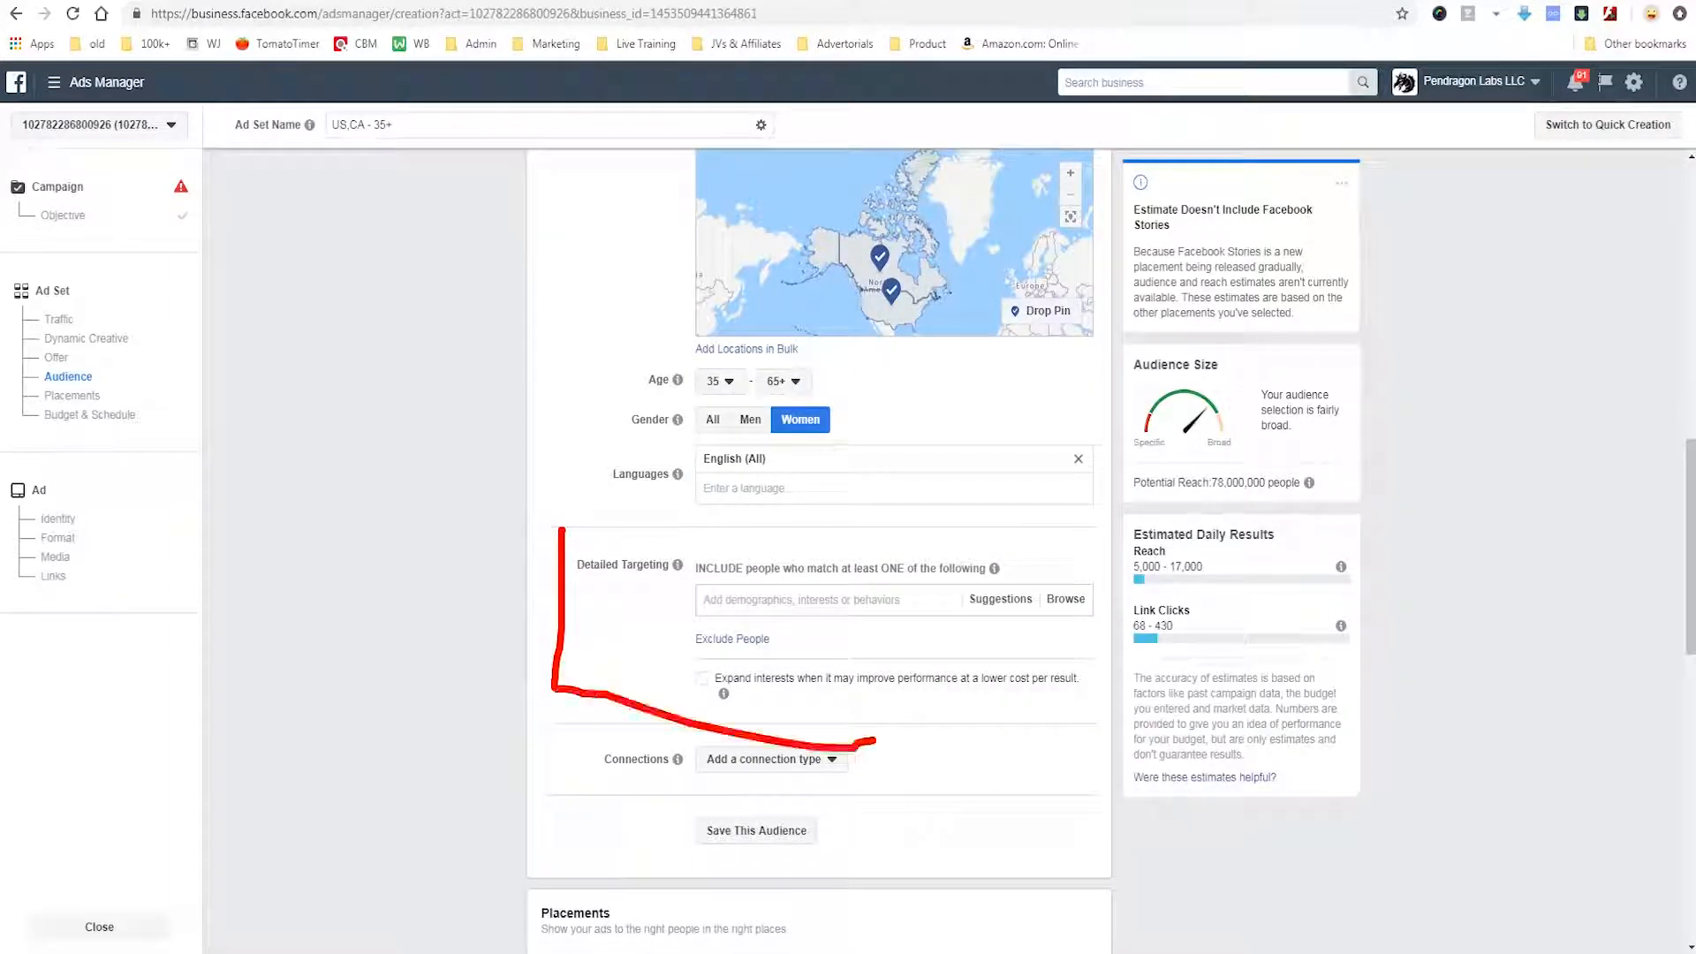
left_click_drag(562, 526, 751, 522)
mouse_move(428, 589)
left_mouse_down()
mouse_move(546, 579)
mouse_move(434, 719)
left_mouse_up()
key("Escape")
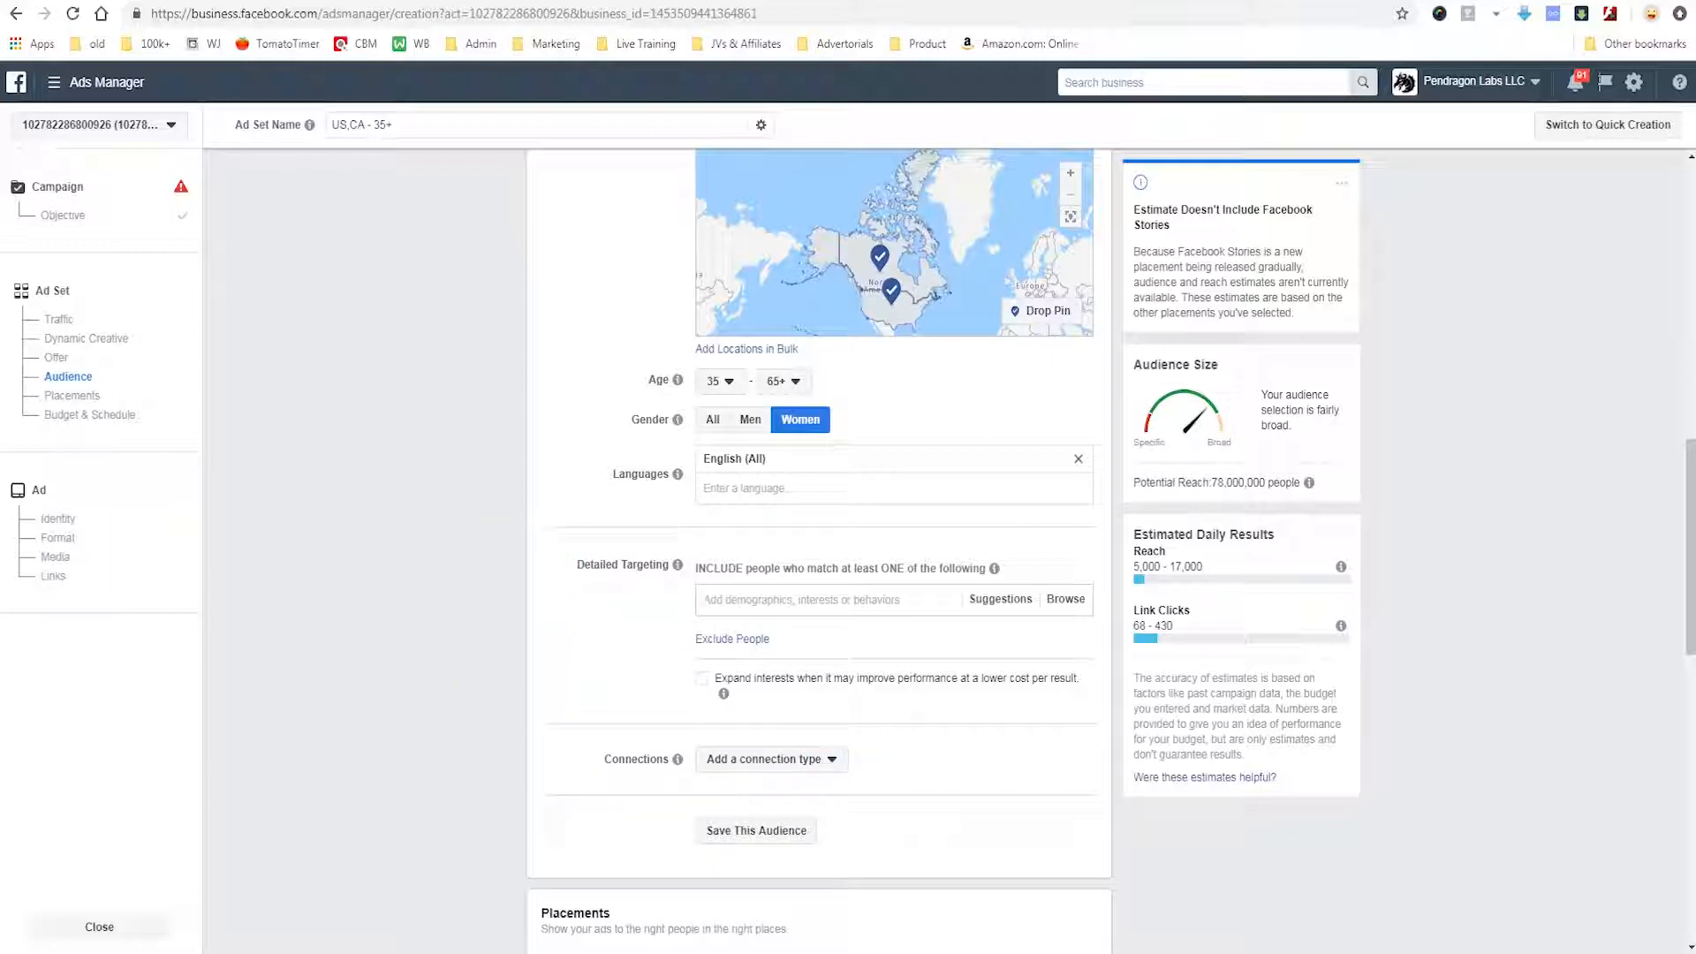
type("coffee")
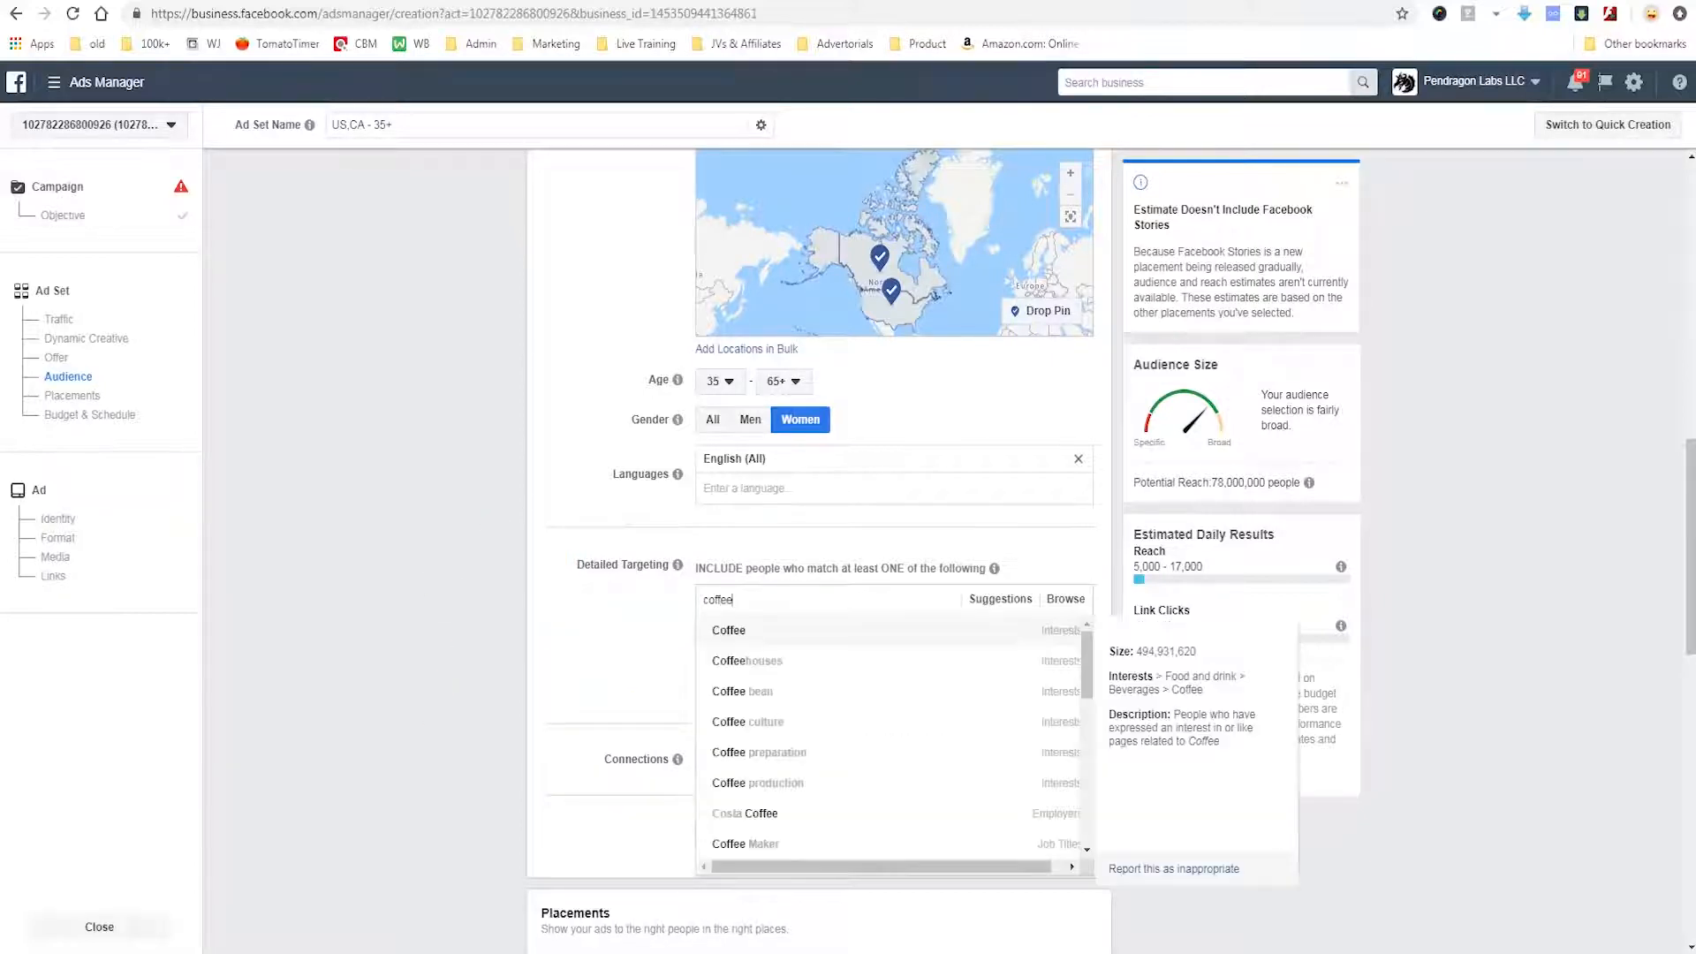
key("Down")
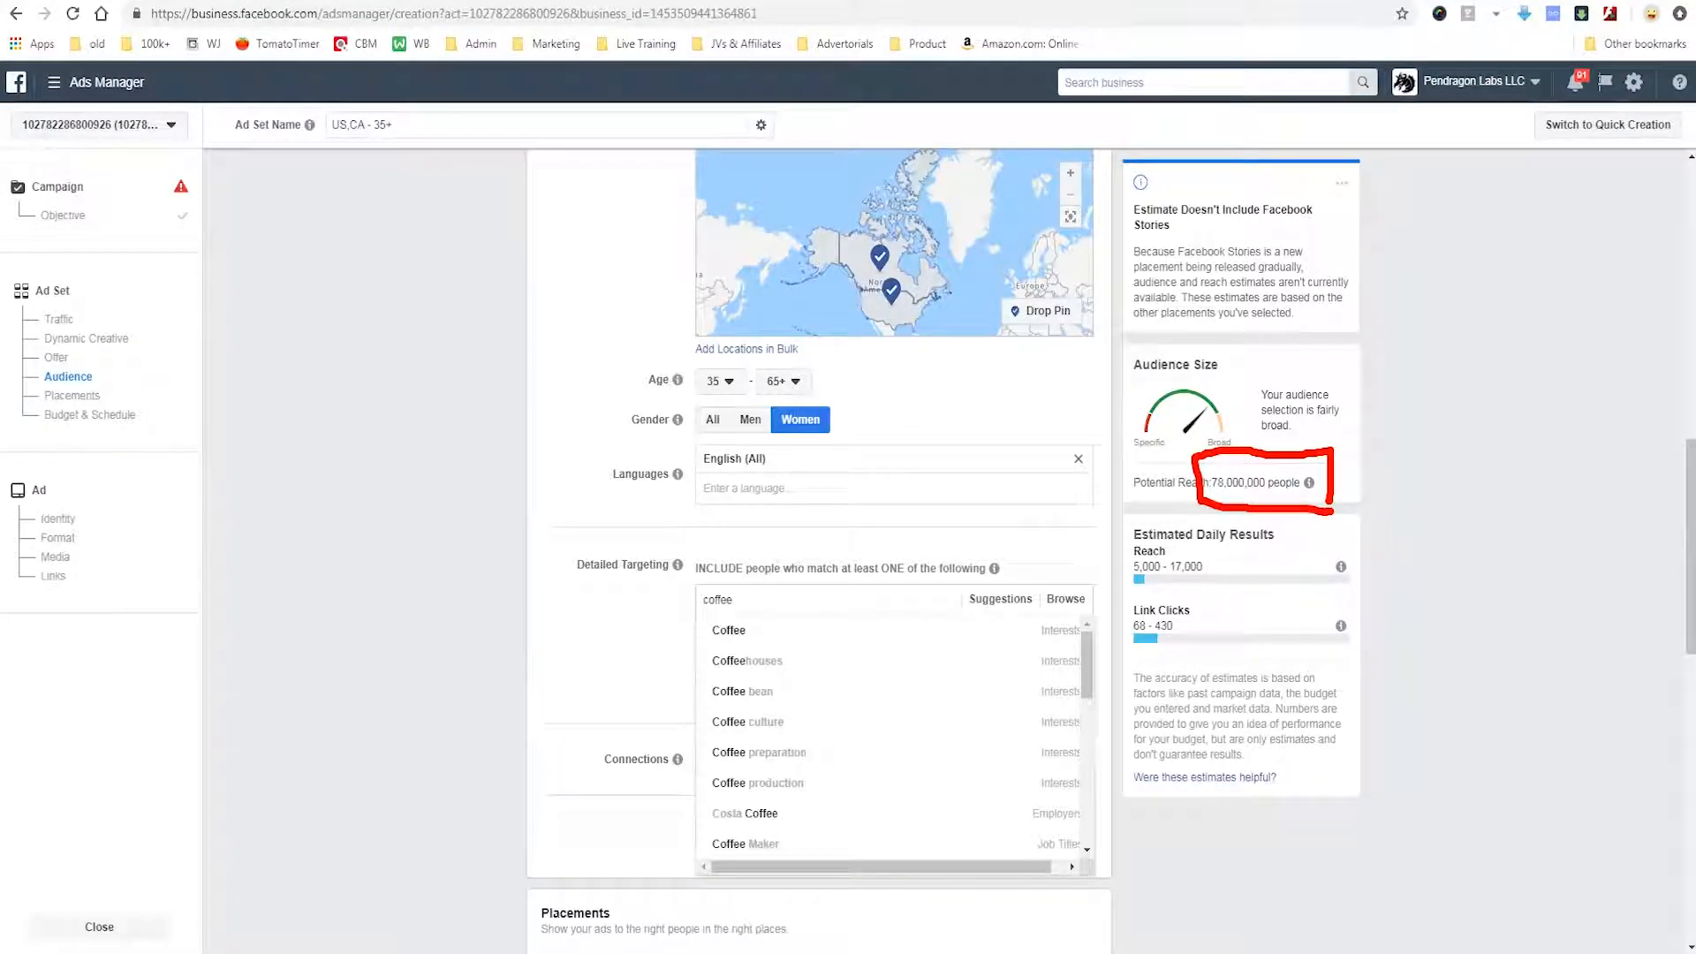
key("Escape")
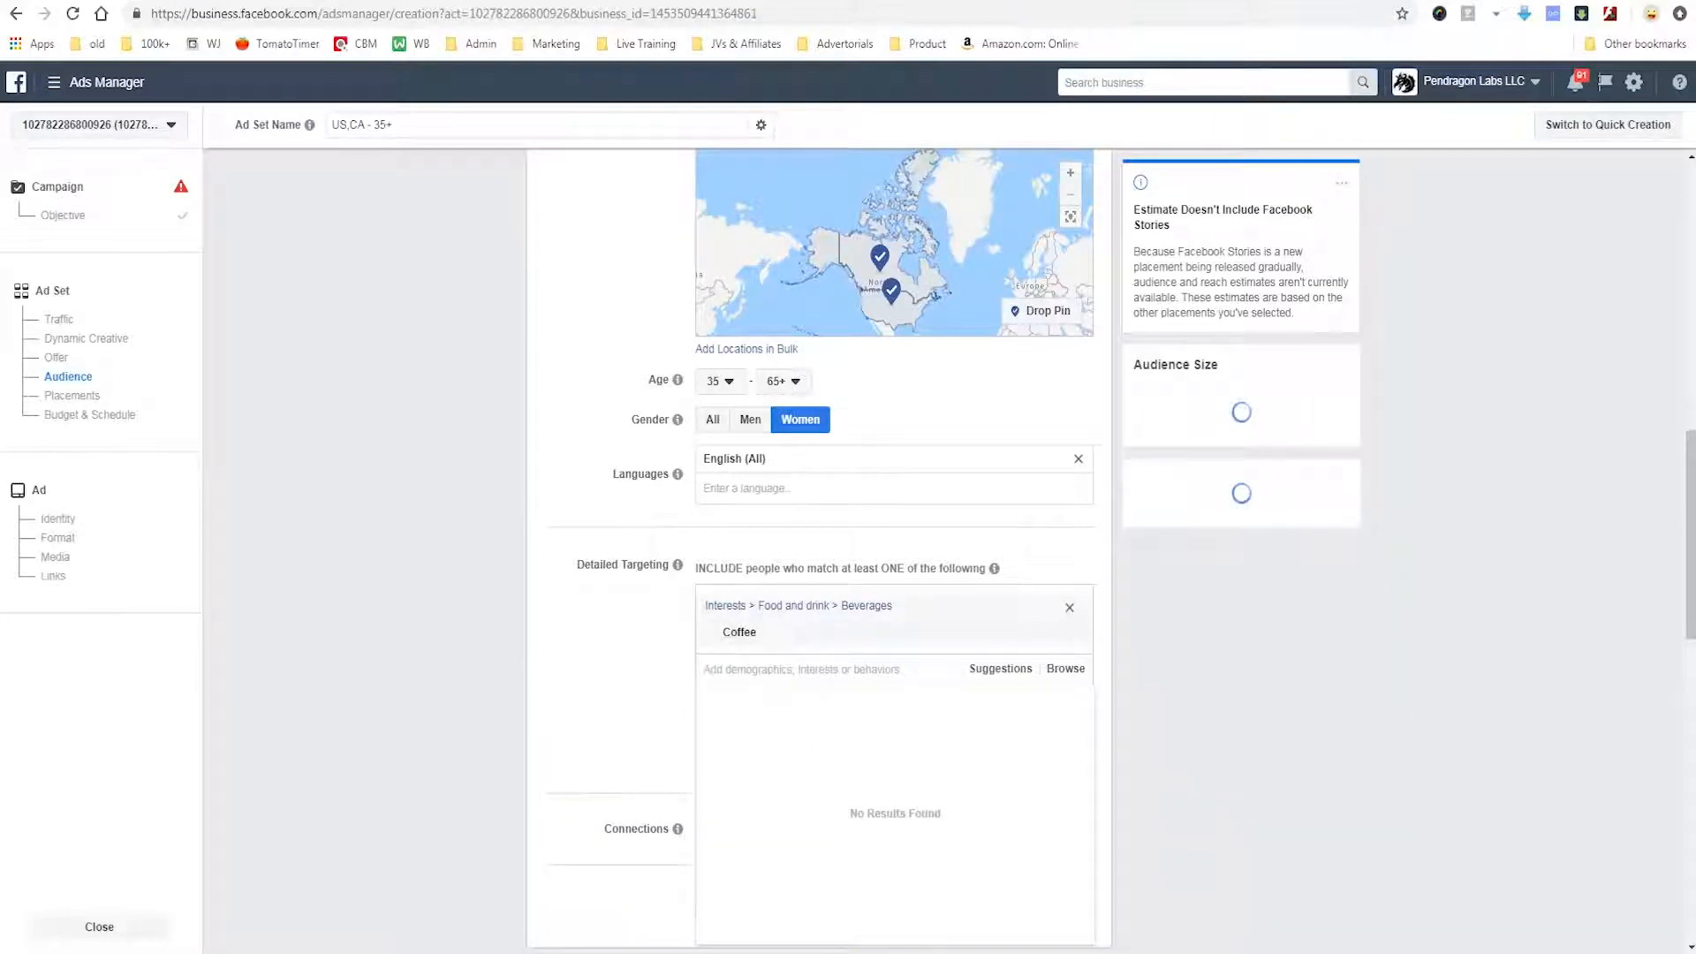
mouse_move(1309, 484)
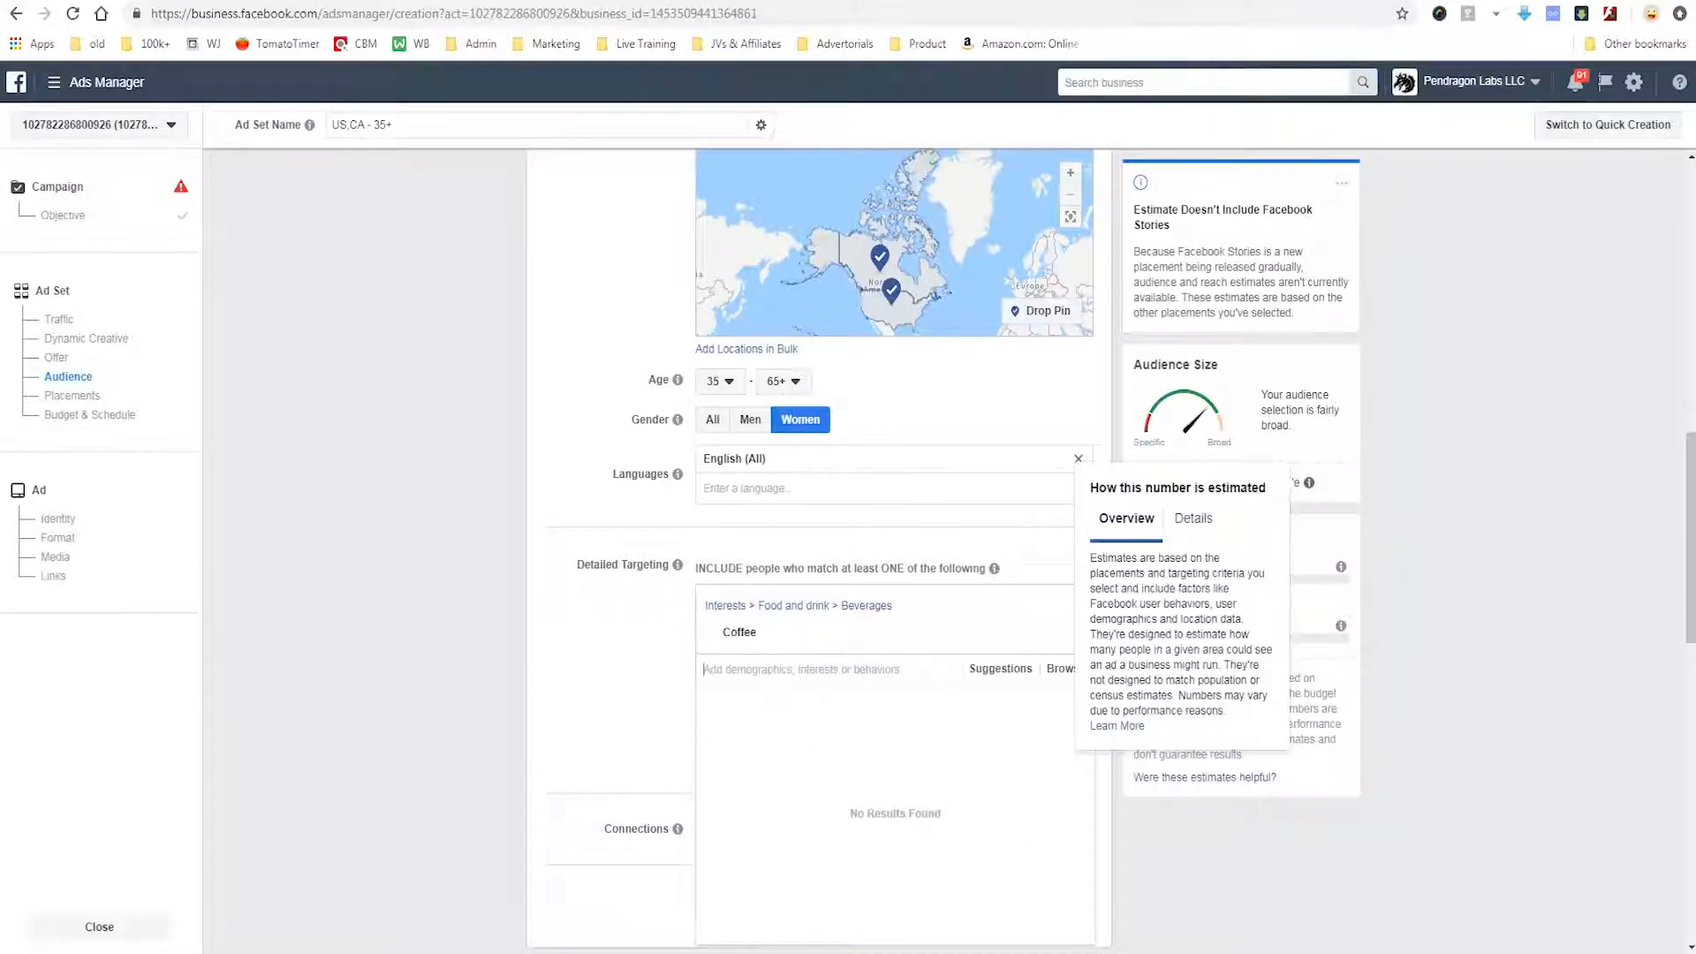
mouse_move(1325, 461)
left_mouse_down()
mouse_move(1224, 459)
mouse_move(1197, 508)
mouse_move(1336, 501)
left_mouse_up()
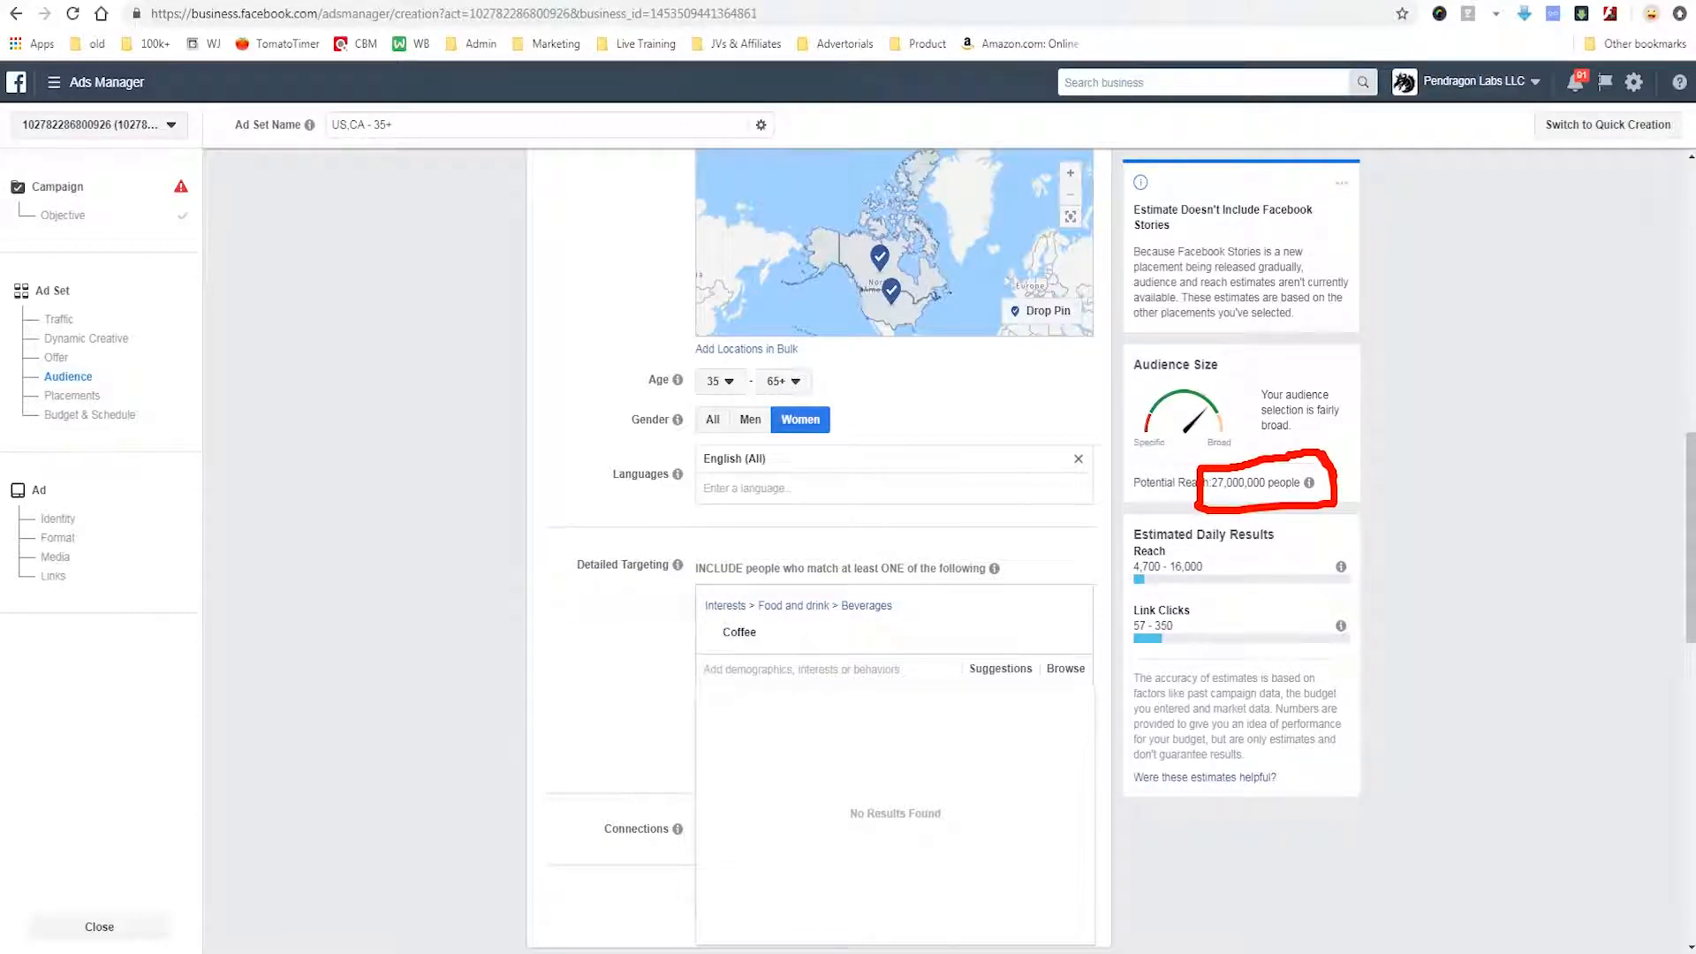
mouse_move(1482, 394)
left_mouse_down()
mouse_move(1361, 426)
mouse_move(1366, 460)
left_mouse_up()
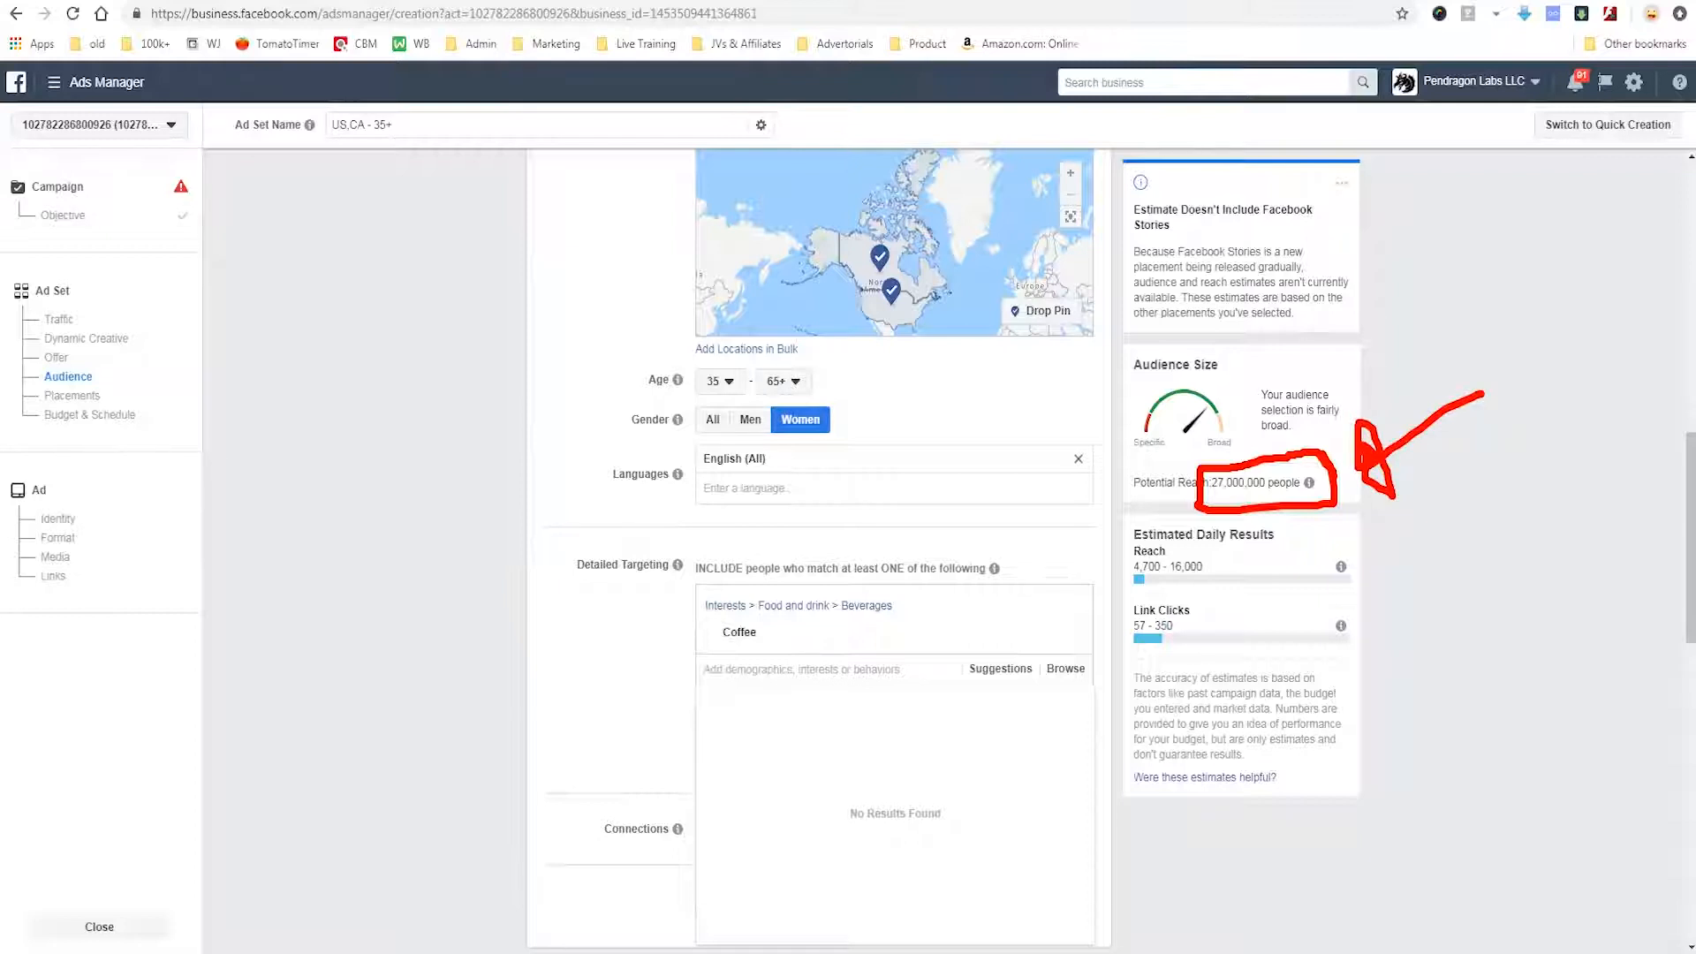
key("Escape")
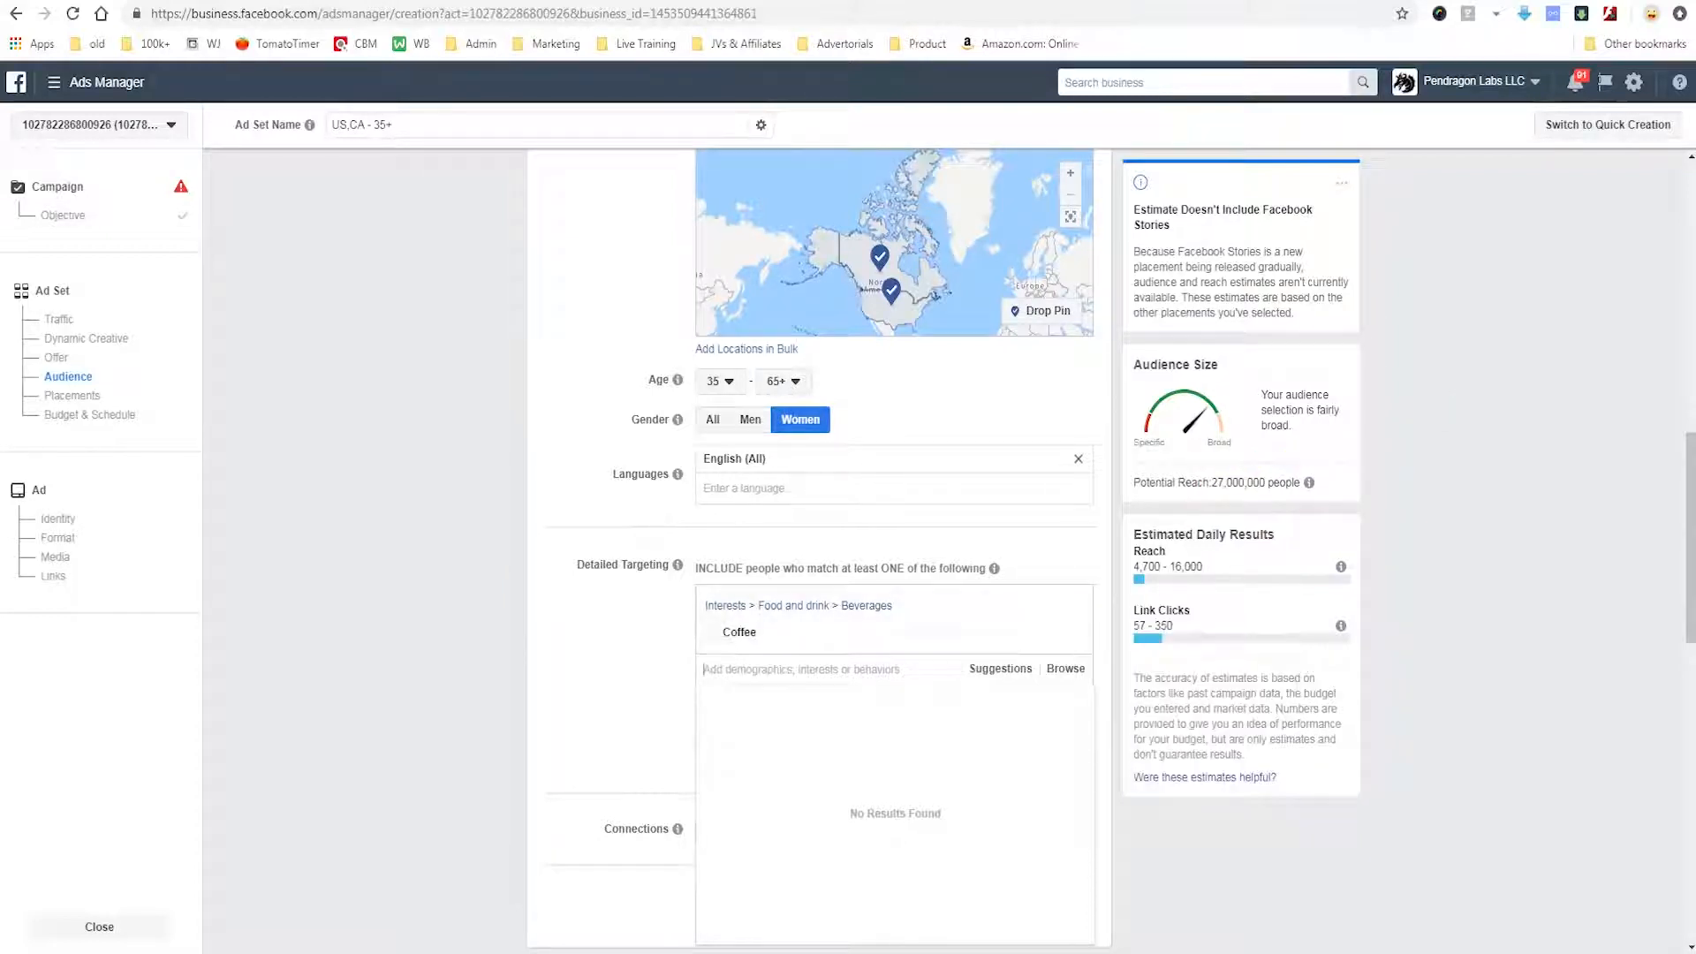
Search coffee interests again and add Specialty coffee to the detailed targeting.
type("coffee")
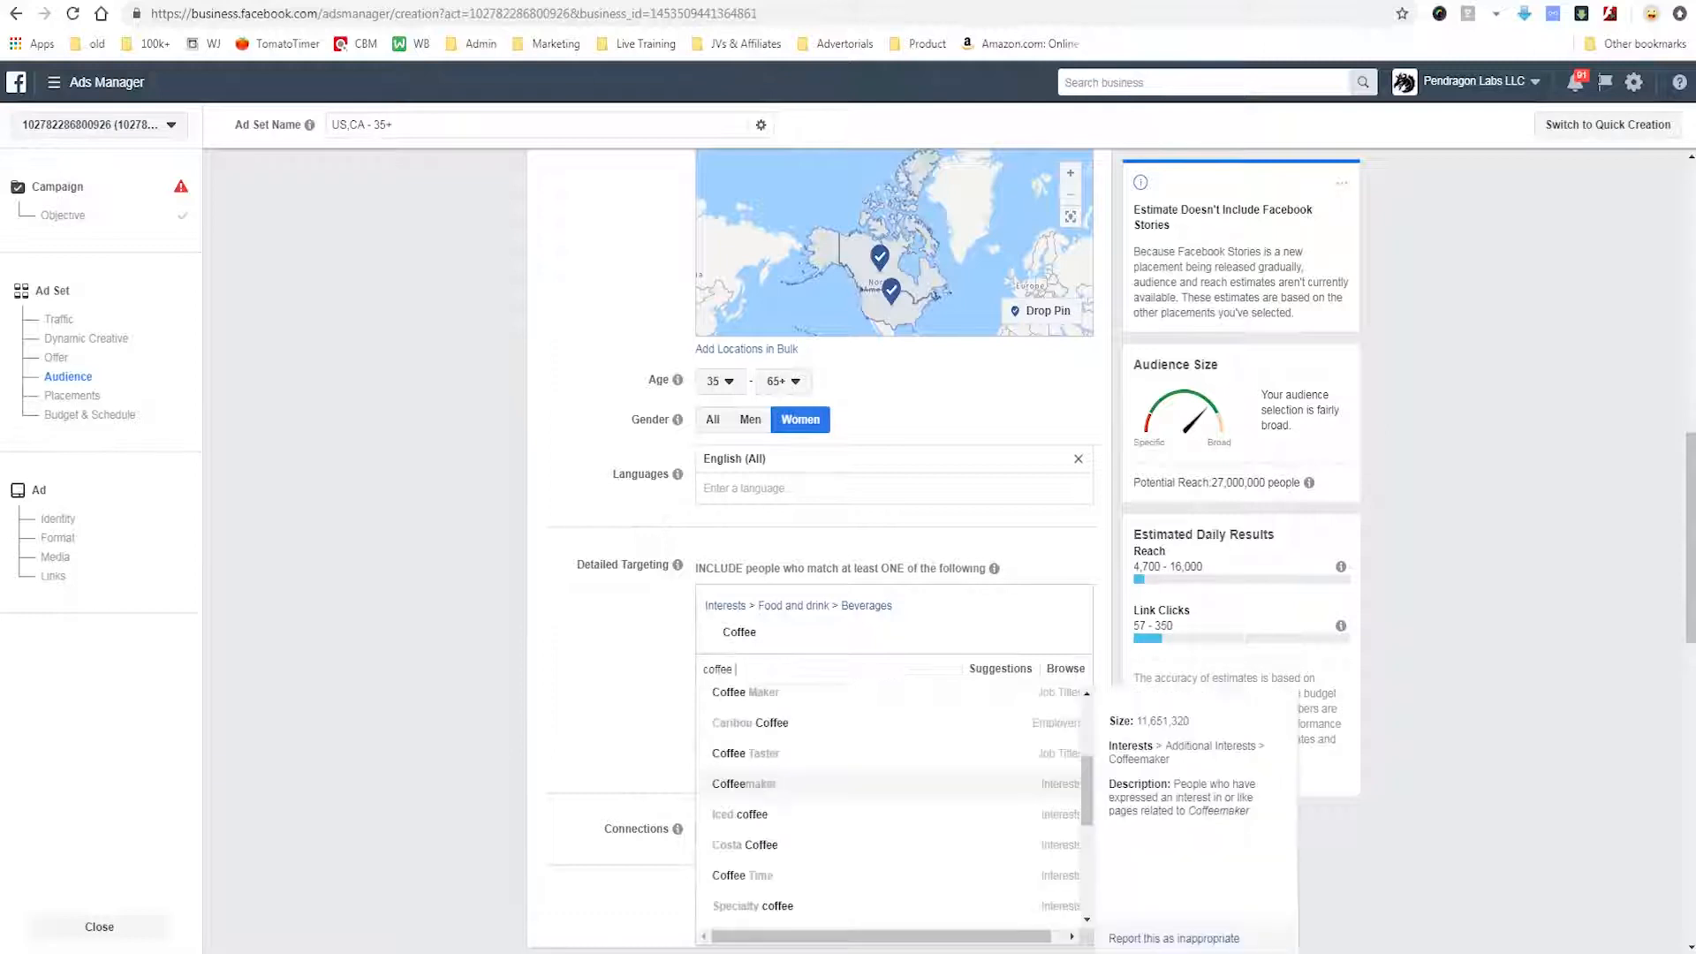
scroll(890, 845, "down", 1)
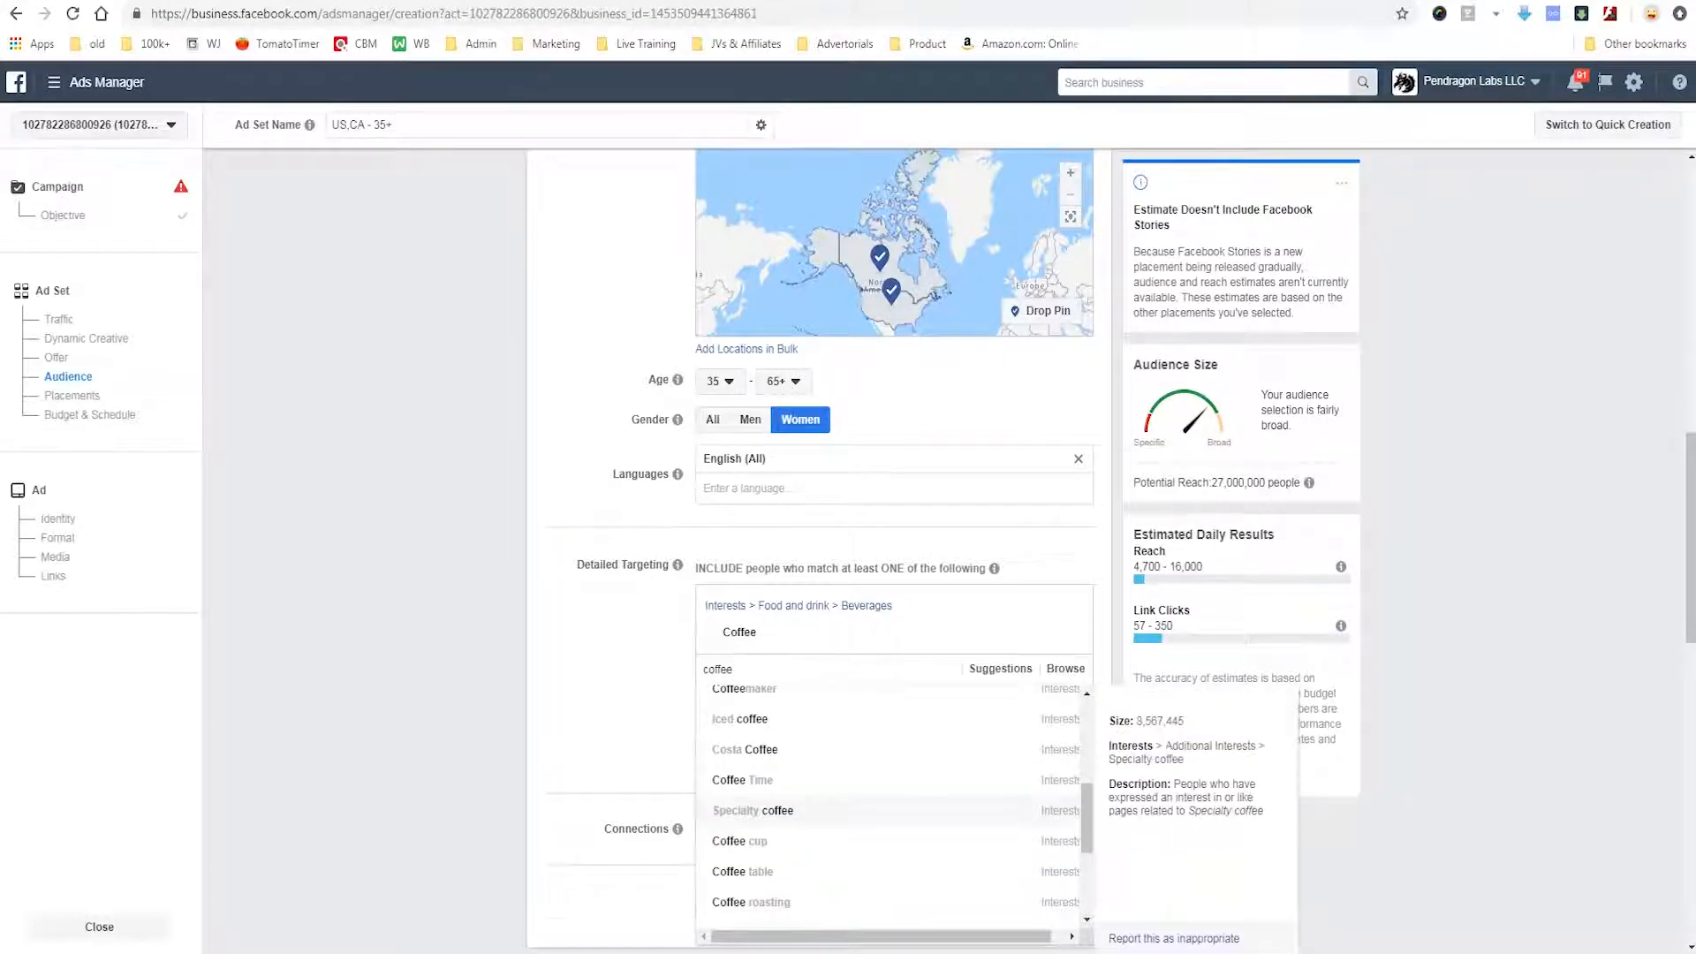
left_click(752, 811)
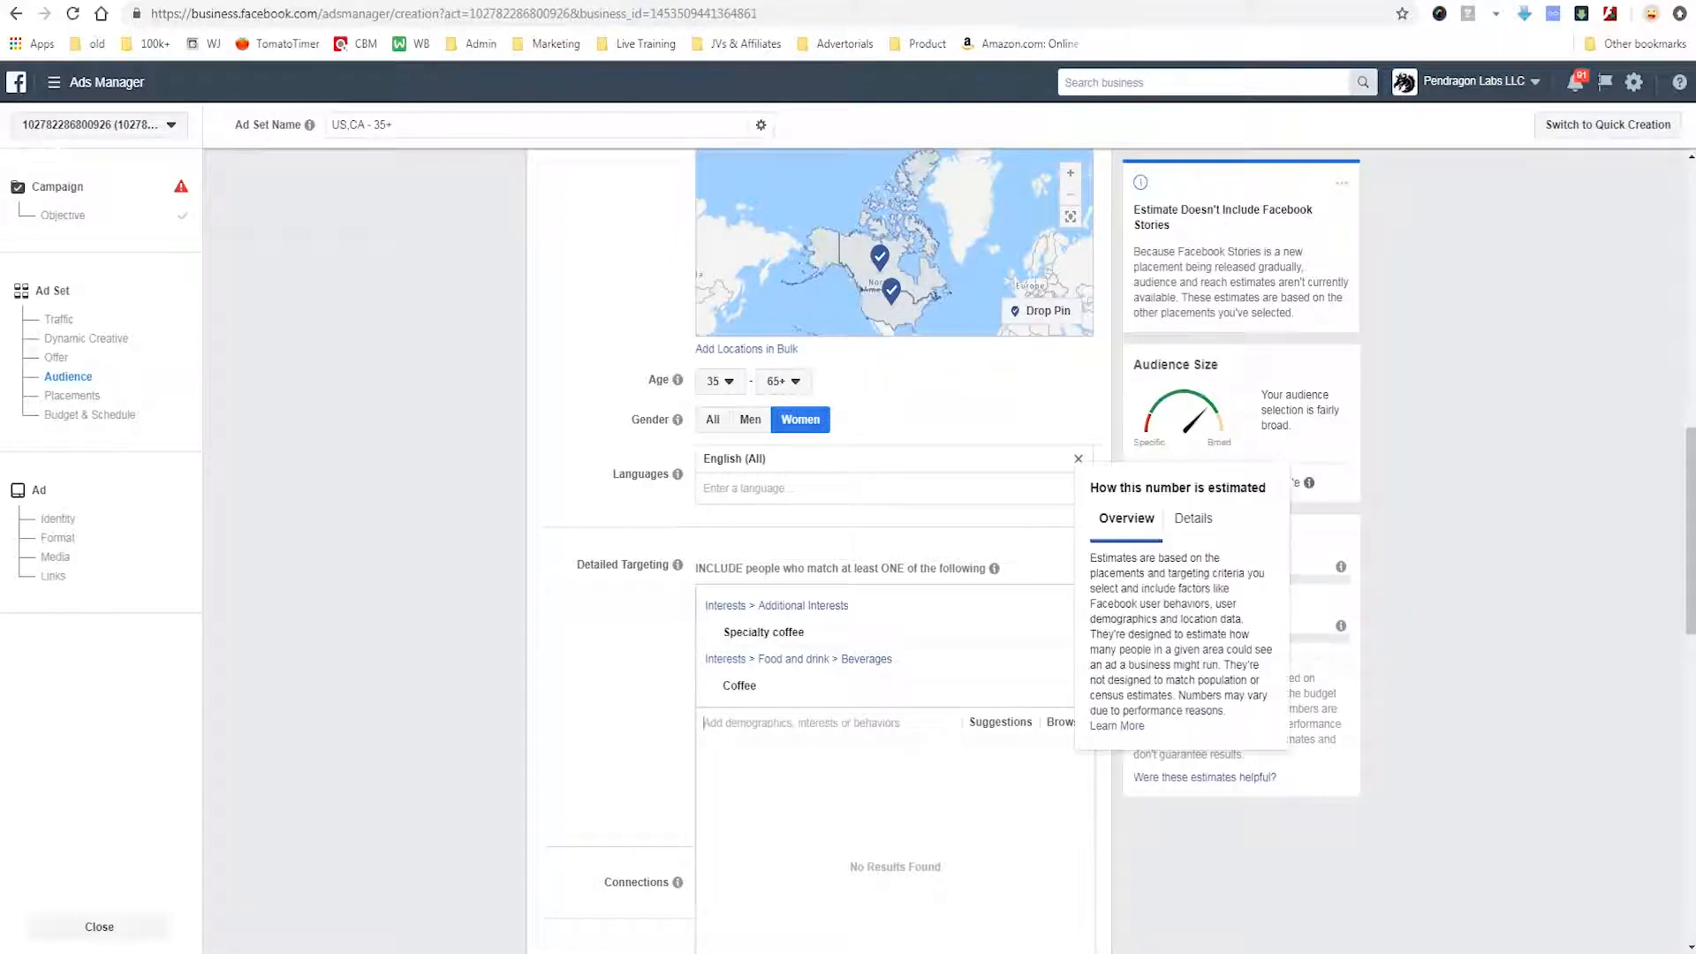
Add the Coffee cup interest to the detailed targeting.
type("coffee")
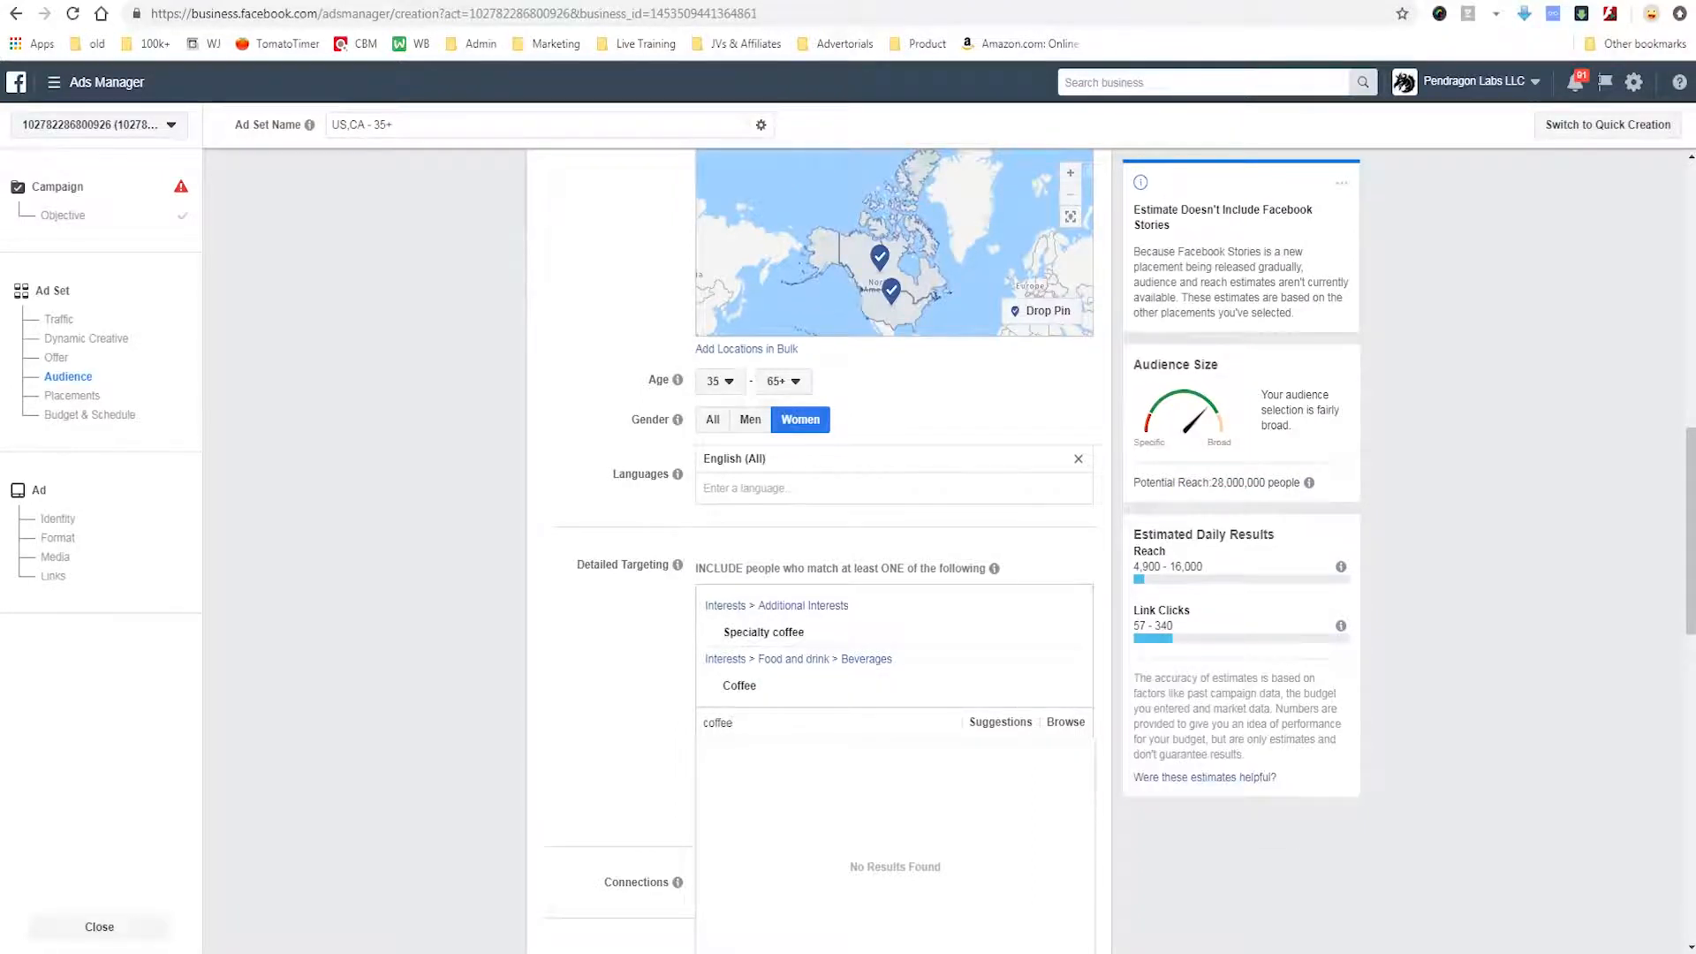
scroll(893, 832, "down", 5)
scroll(892, 832, "down", 1)
scroll(892, 753, "up", 1)
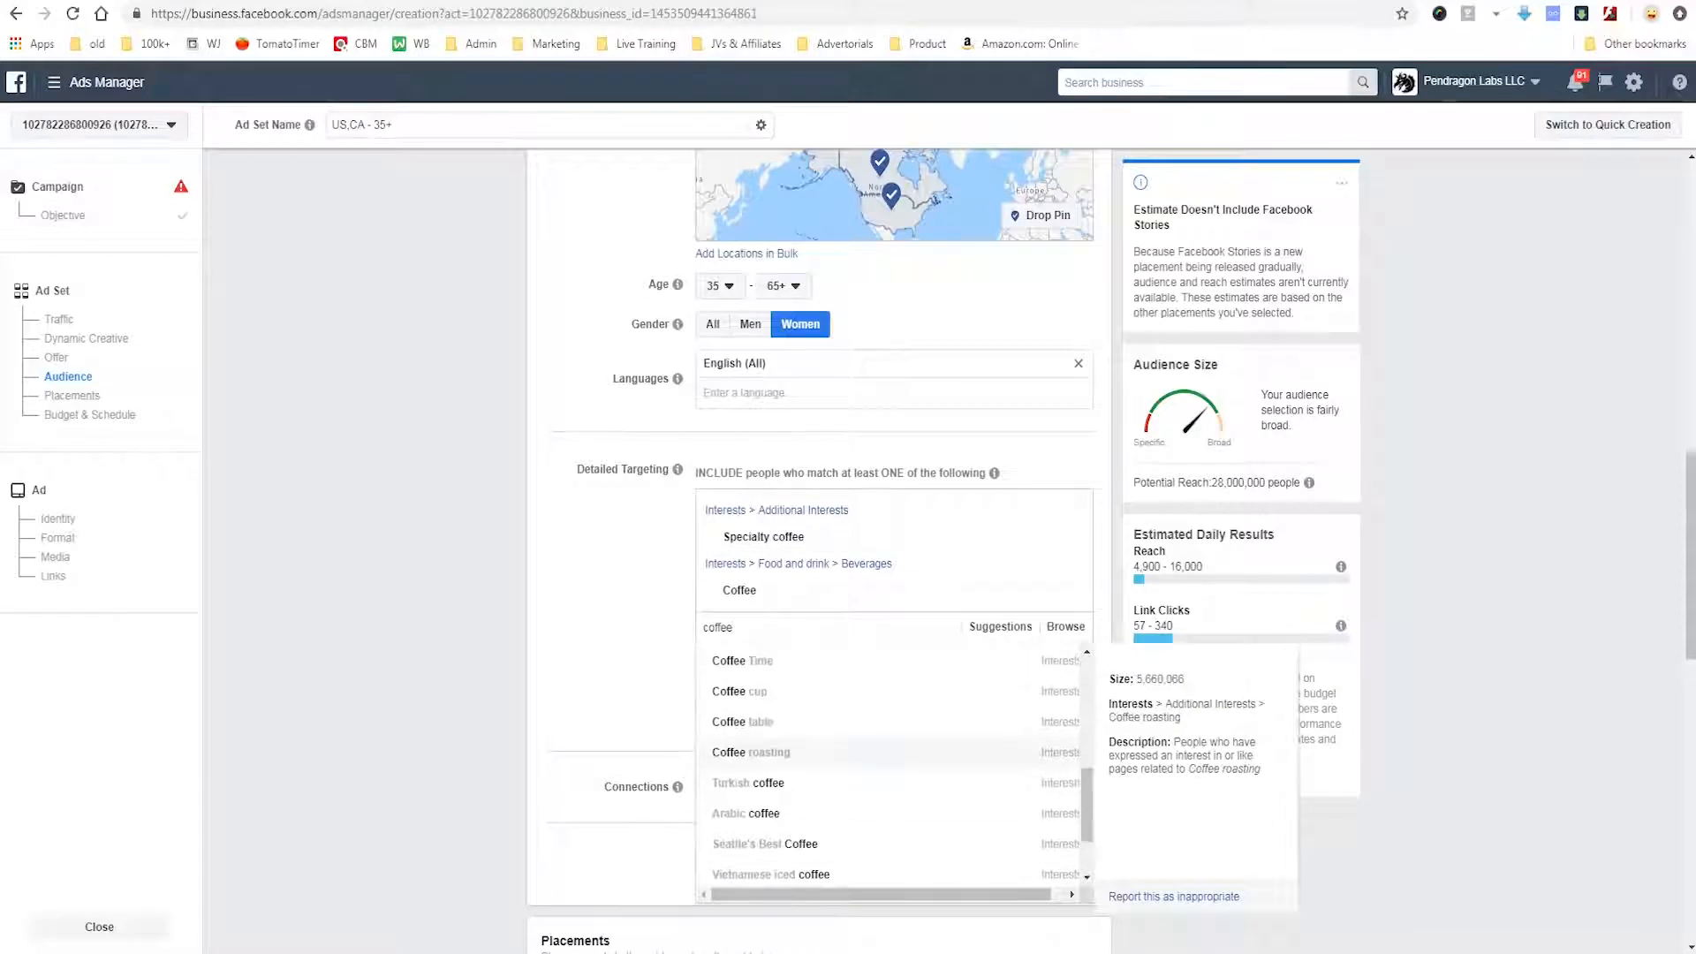
left_click(740, 691)
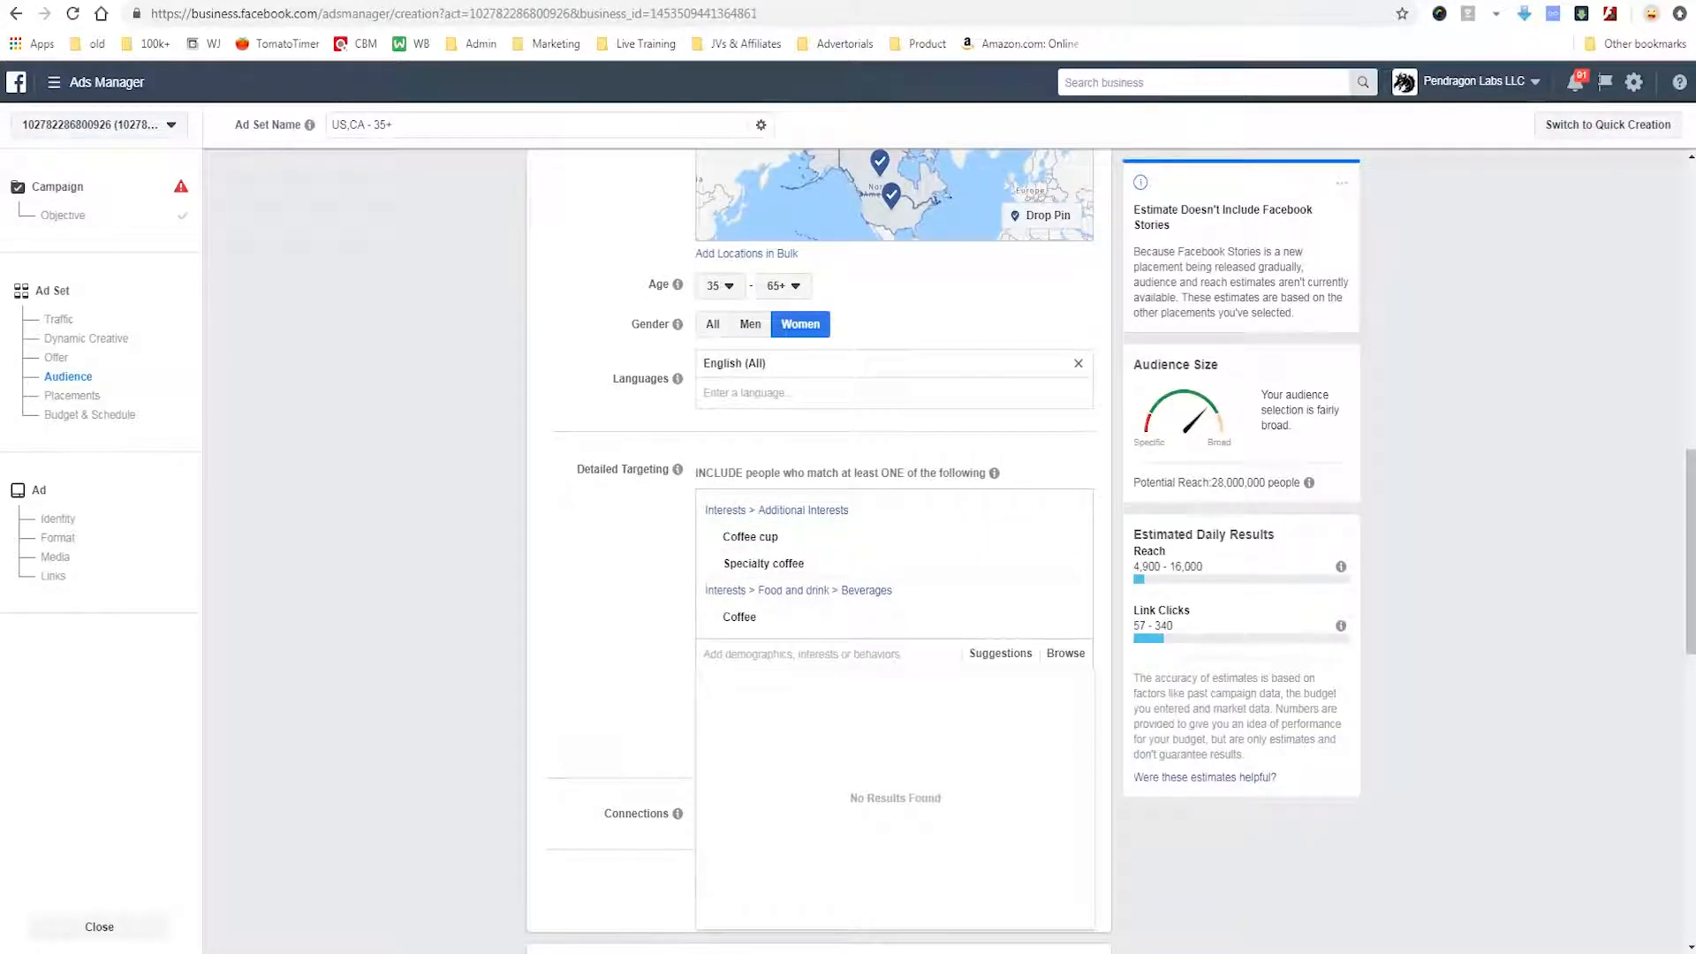
key("Escape")
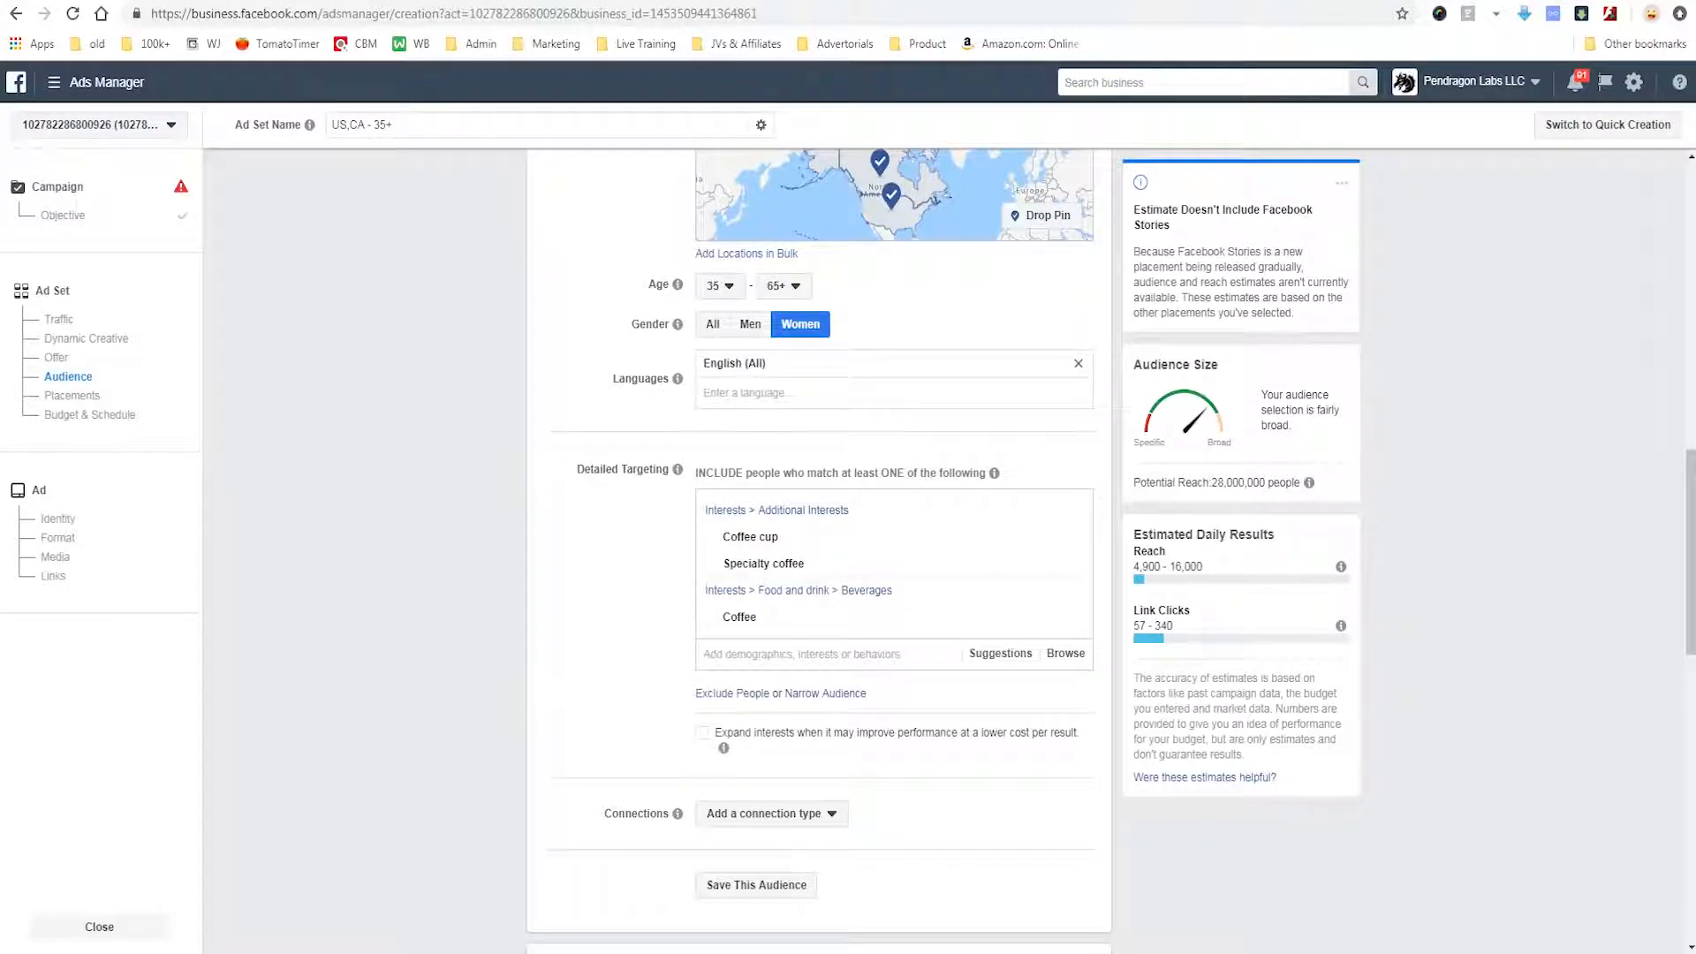
scroll(819, 530, "down", 1)
scroll(818, 531, "down", 1)
scroll(819, 530, "up", 1)
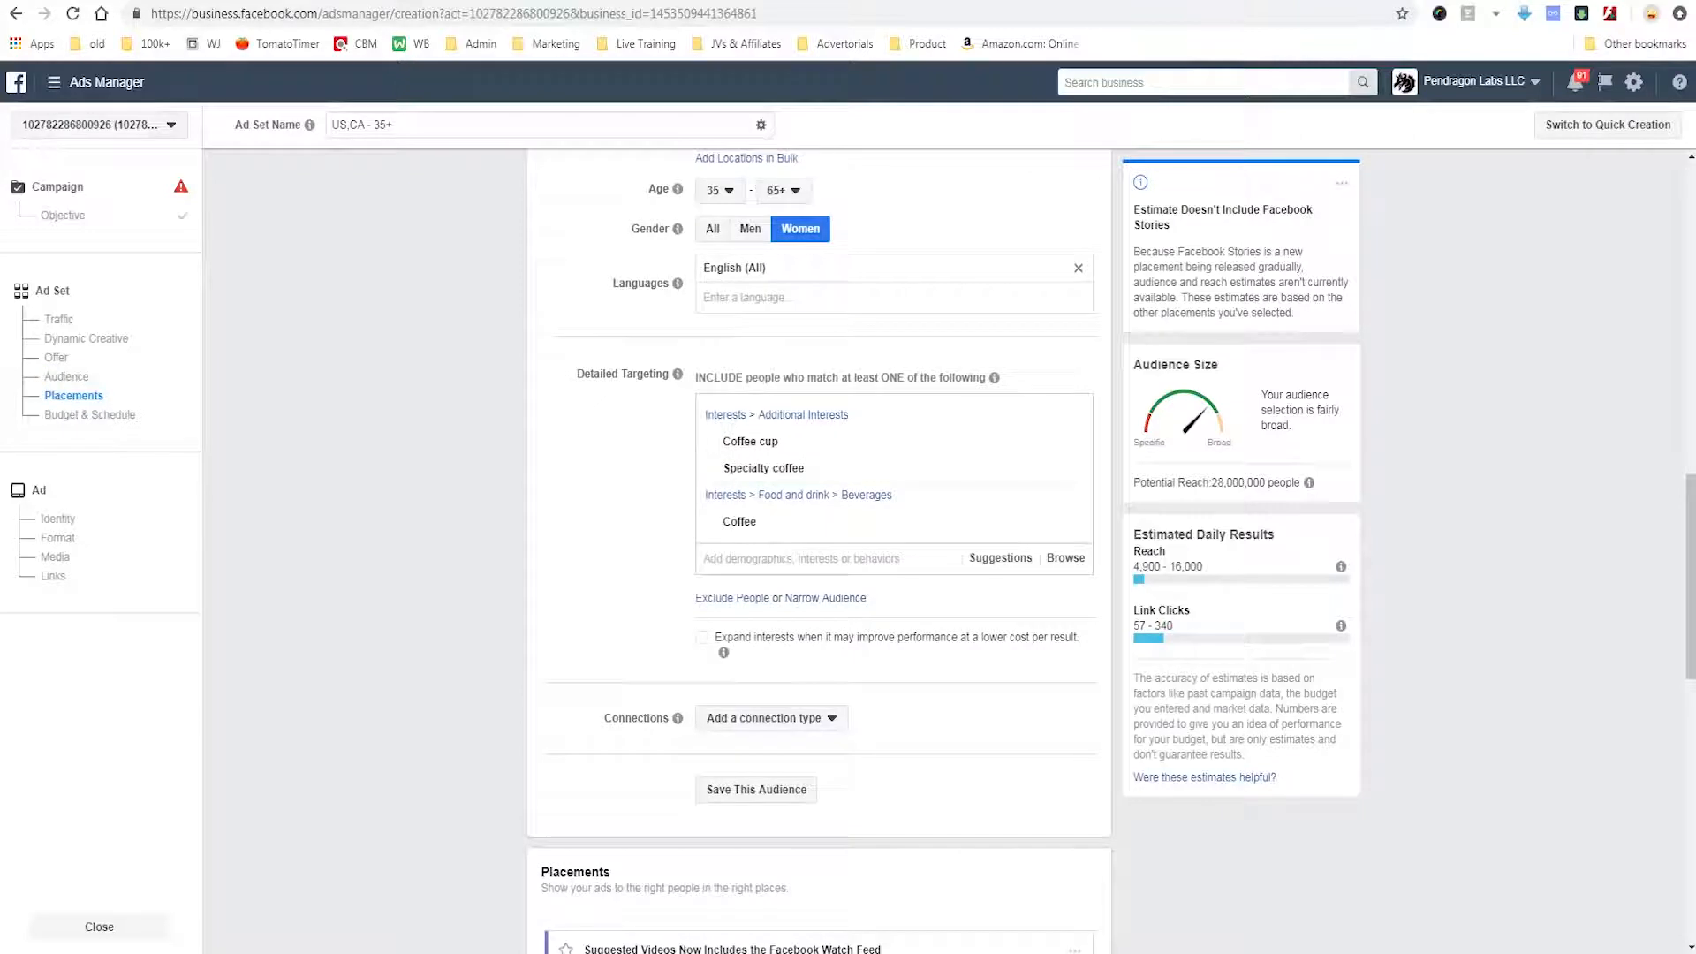
left_click(802, 558)
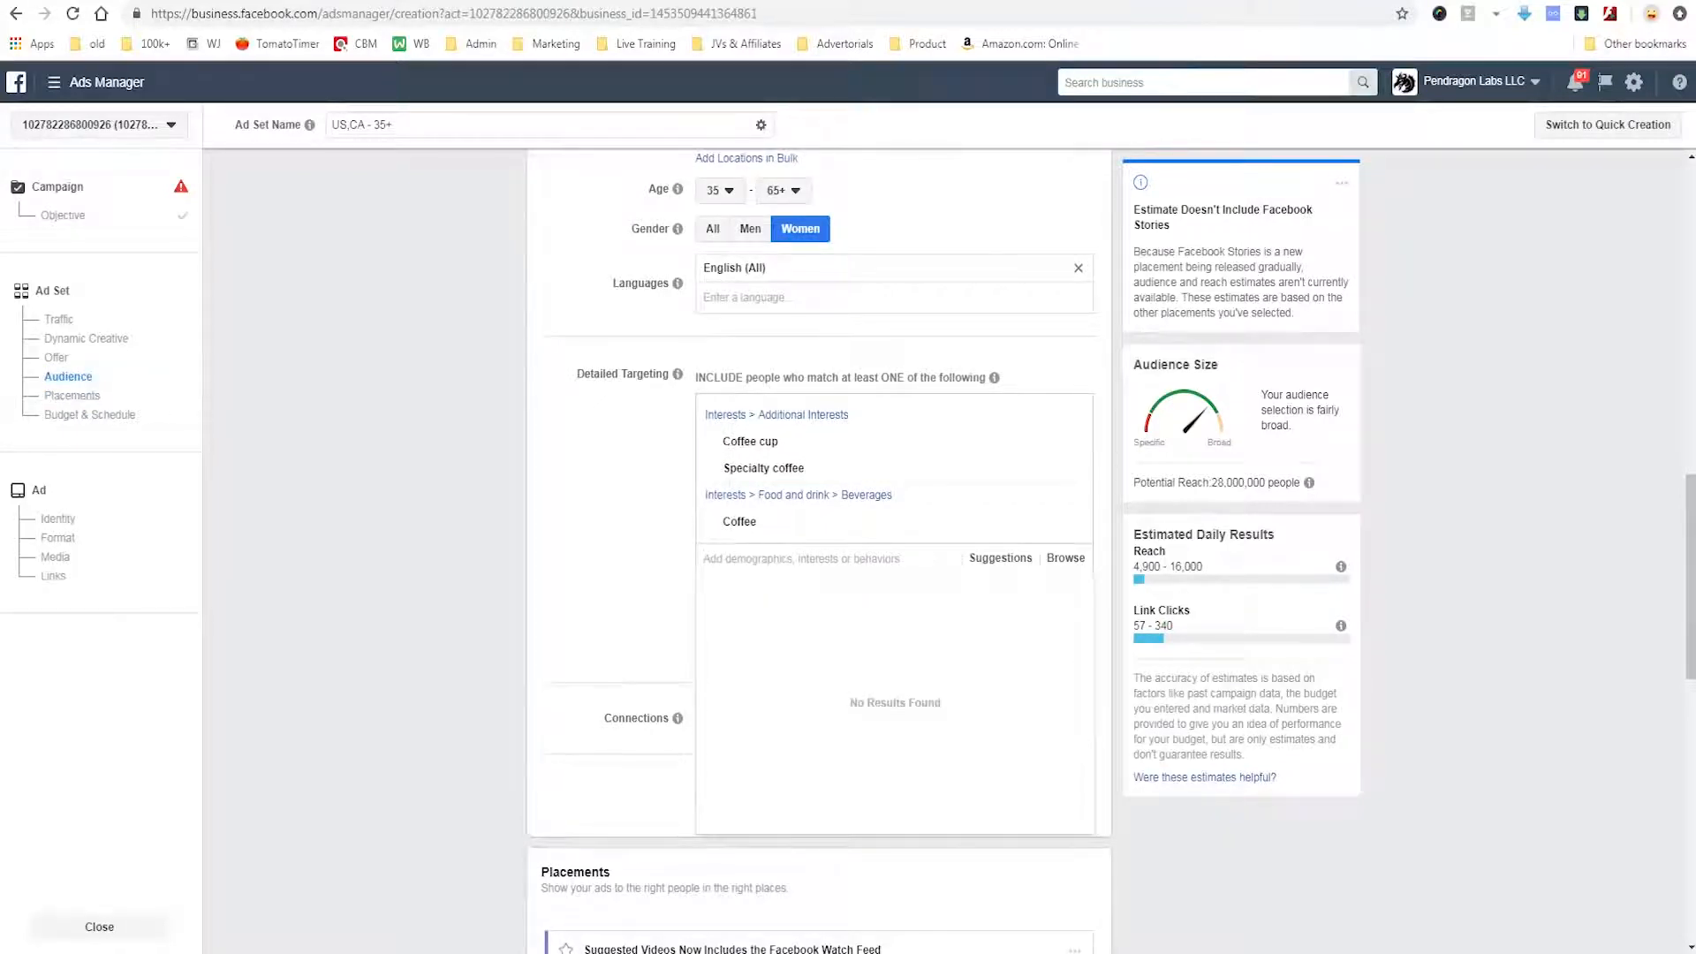
Search detailed targeting for engaged shopper and add the Engaged Shoppers behavior.
type("enga")
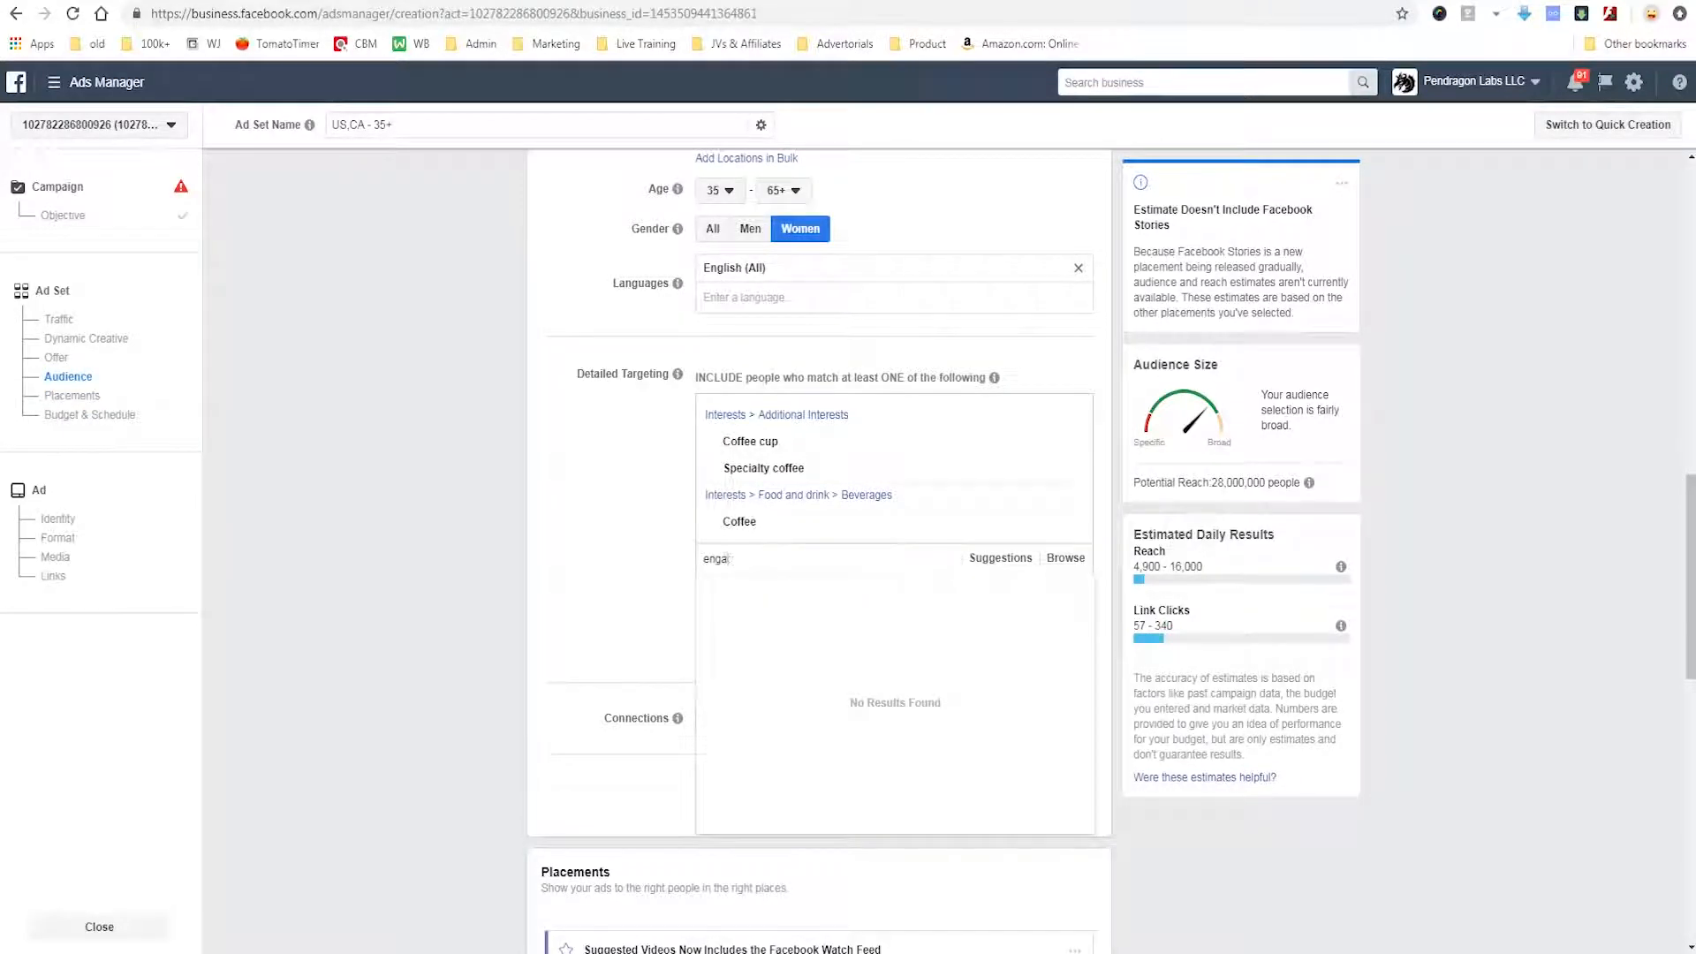
type("ged shopper")
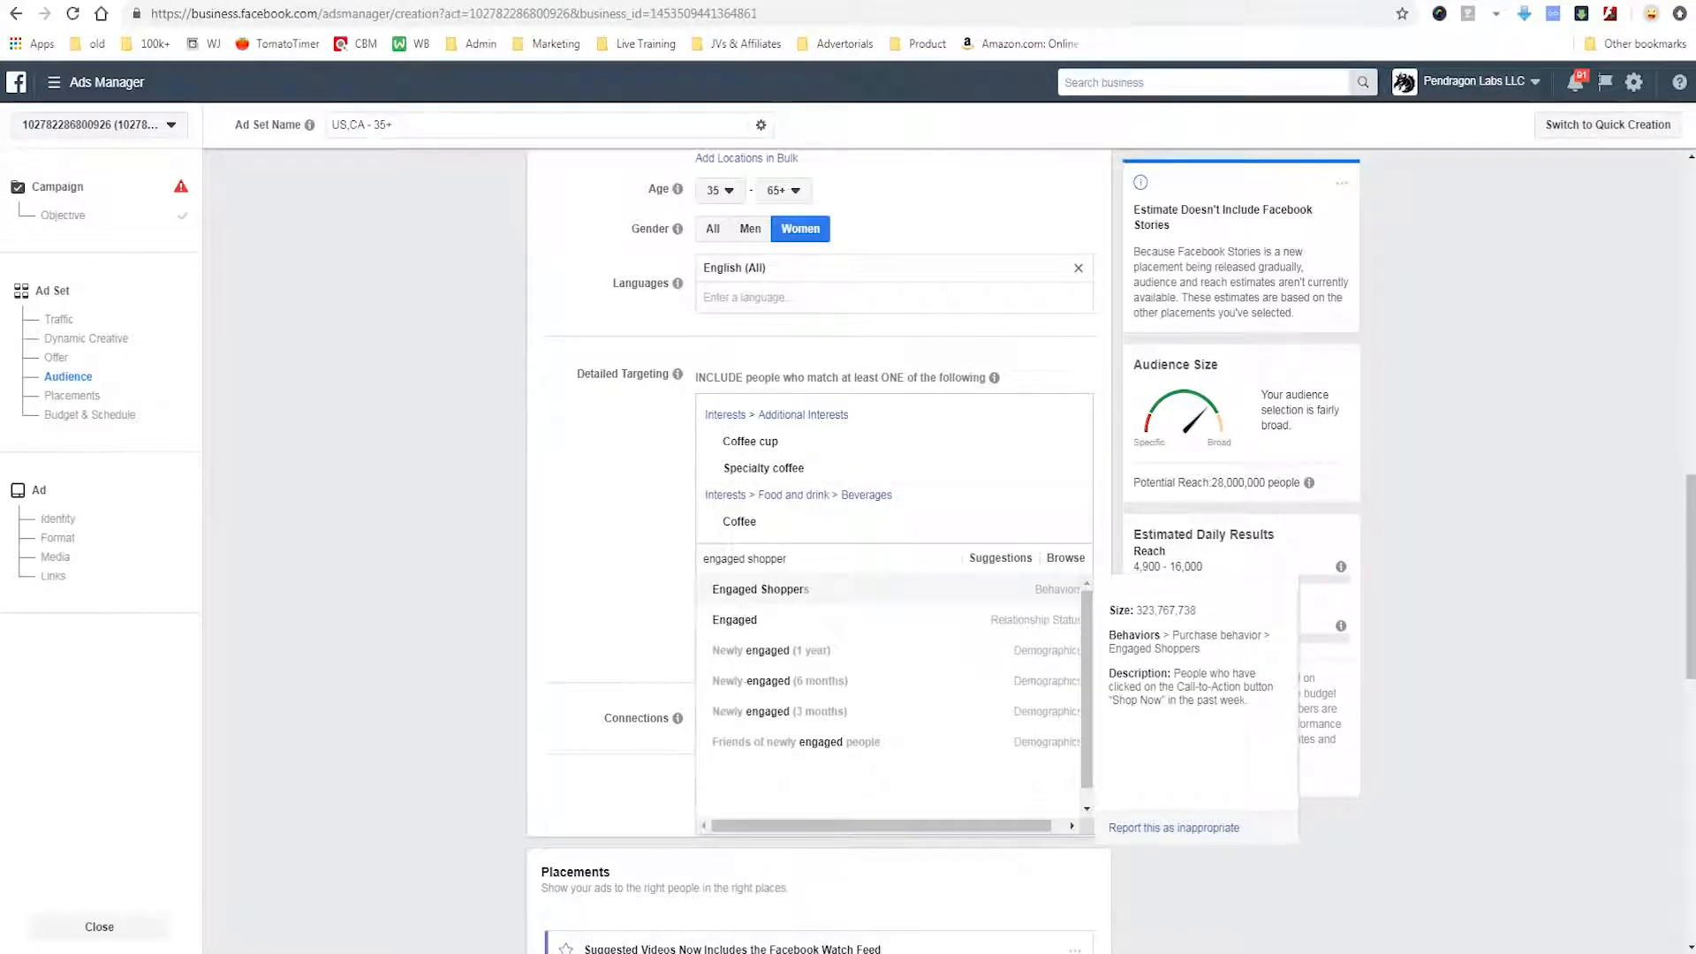
left_click_drag(1108, 627, 1241, 616)
mouse_move(1109, 663)
left_mouse_down()
mouse_move(1297, 659)
mouse_move(1069, 618)
left_mouse_up()
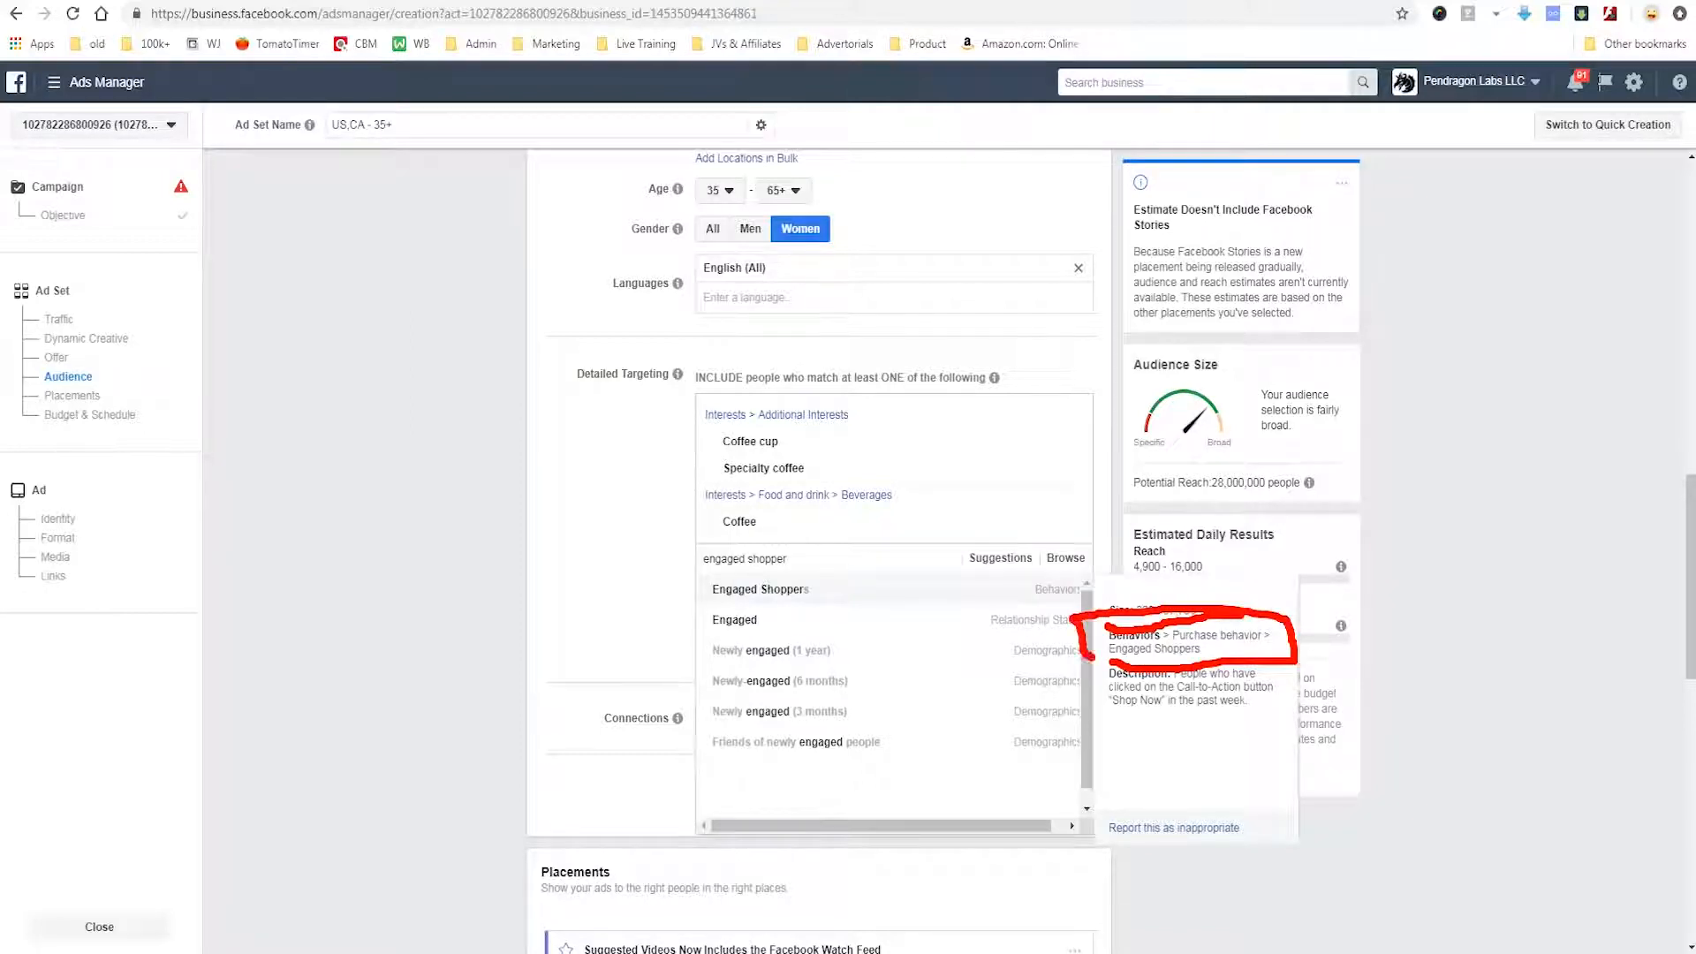
key("Escape")
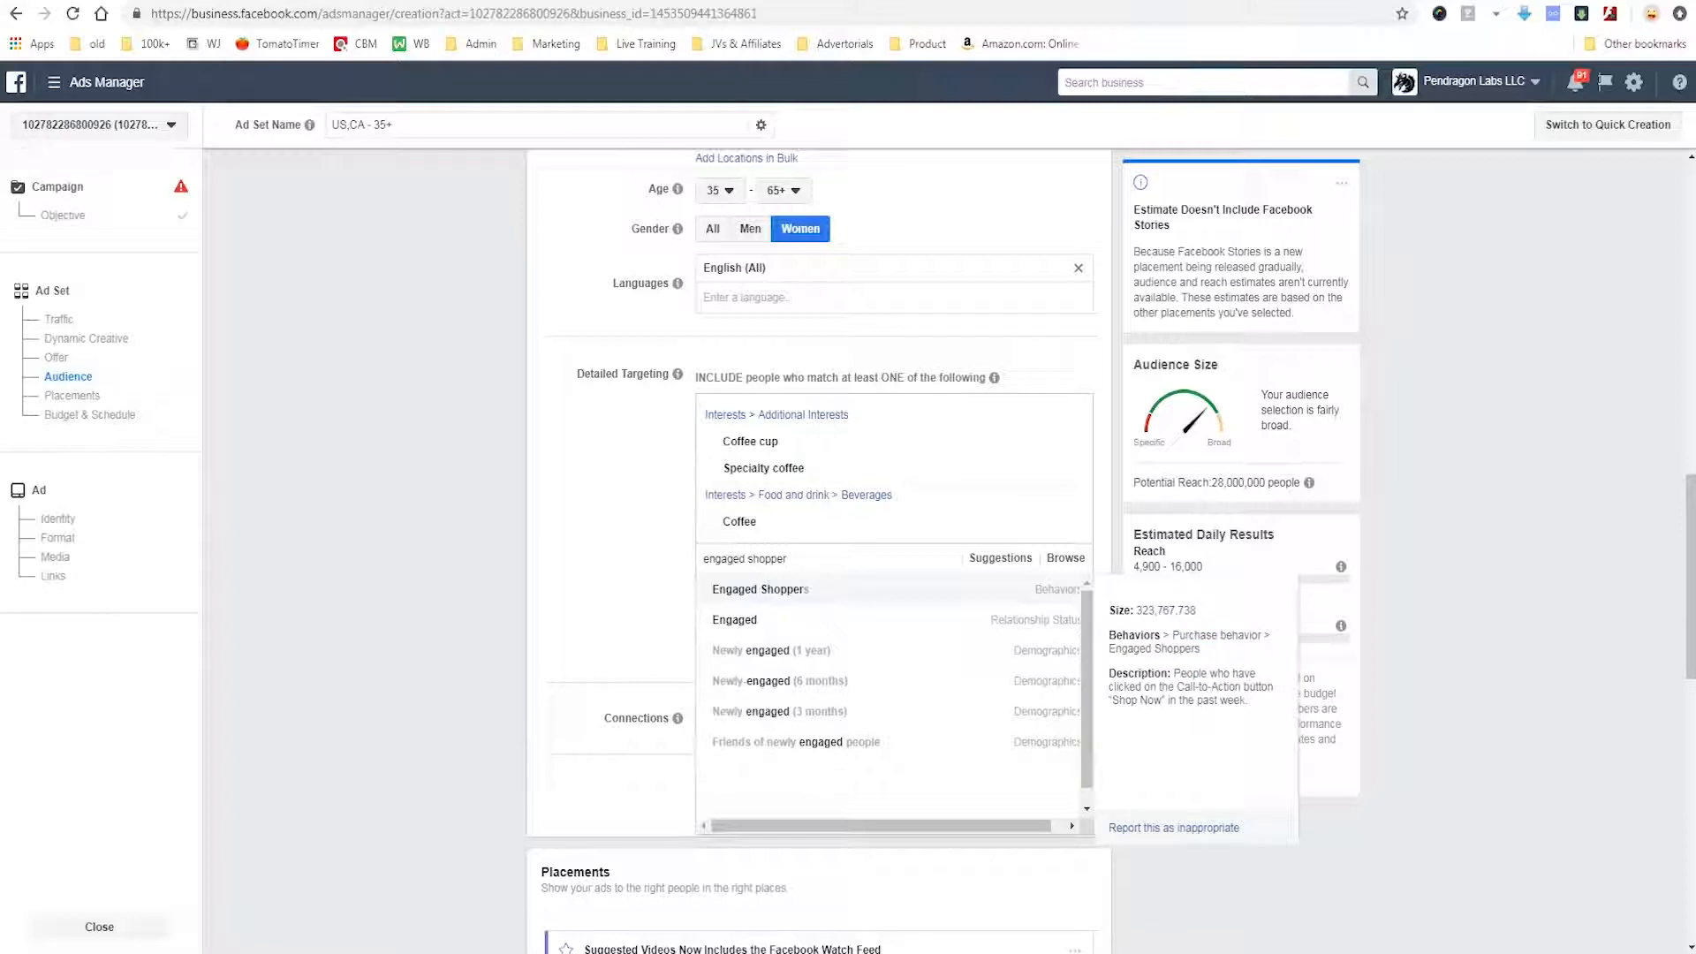
mouse_move(1095, 659)
left_mouse_down()
mouse_move(1250, 733)
mouse_move(1295, 702)
mouse_move(1233, 658)
mouse_move(1082, 667)
left_mouse_up()
left_click_drag(1140, 875, 1140, 728)
left_click_drag(1140, 728, 1118, 762)
left_click_drag(1141, 730, 1180, 775)
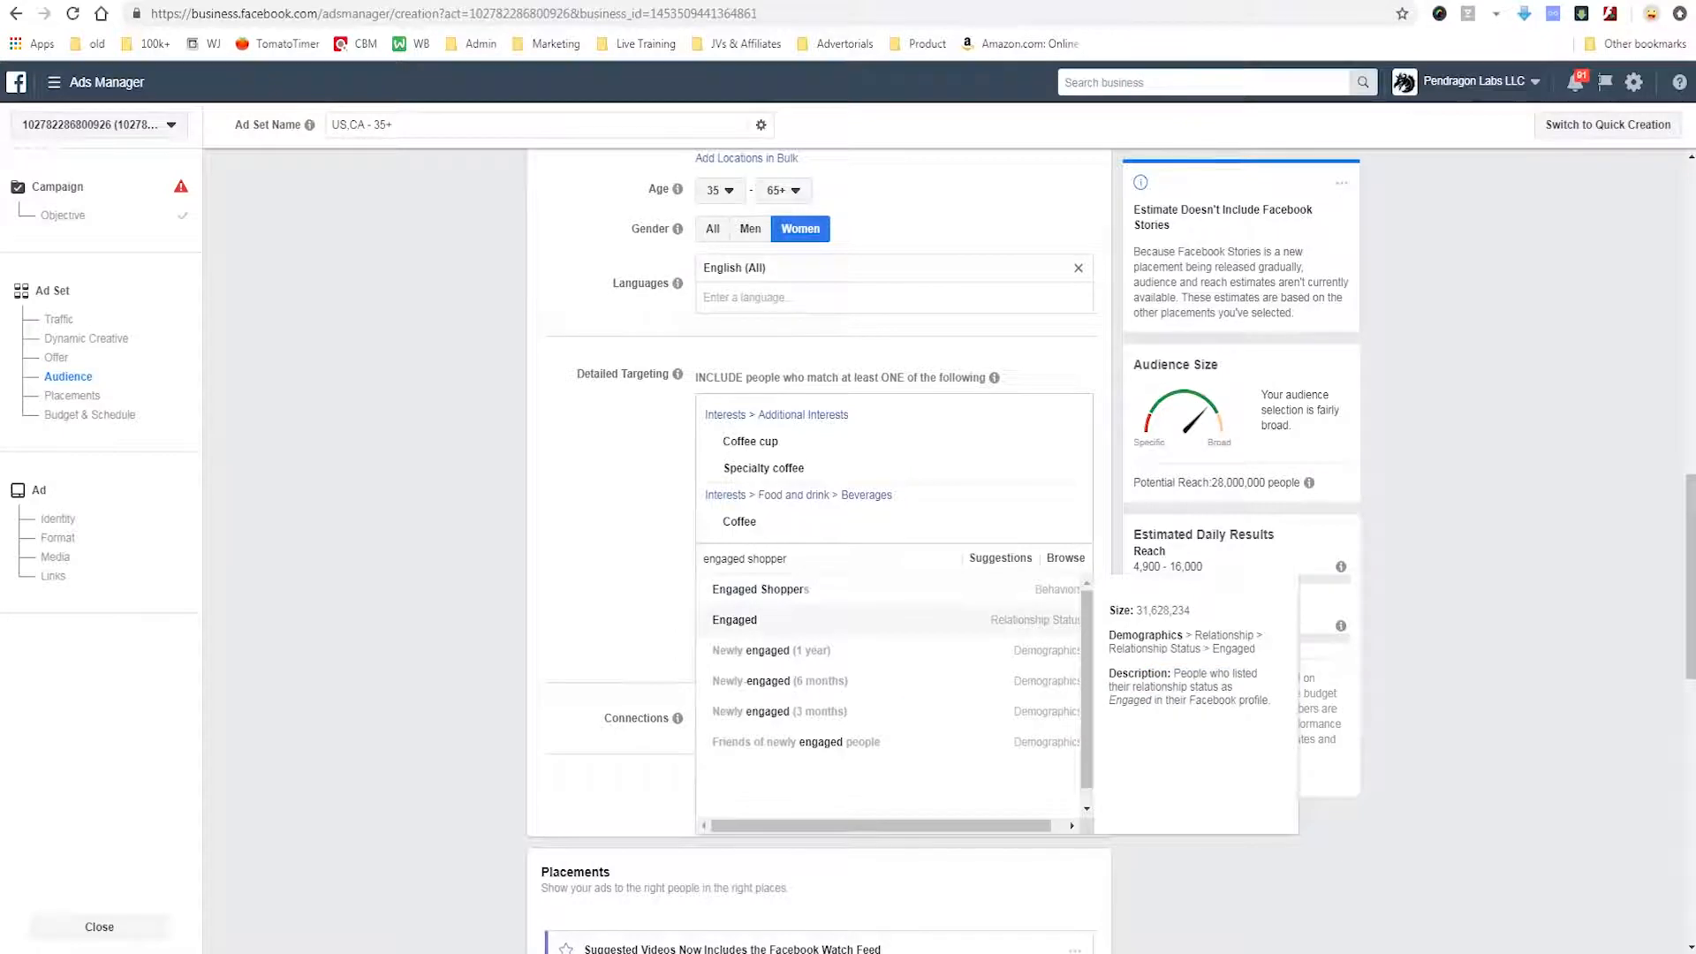
key("Return")
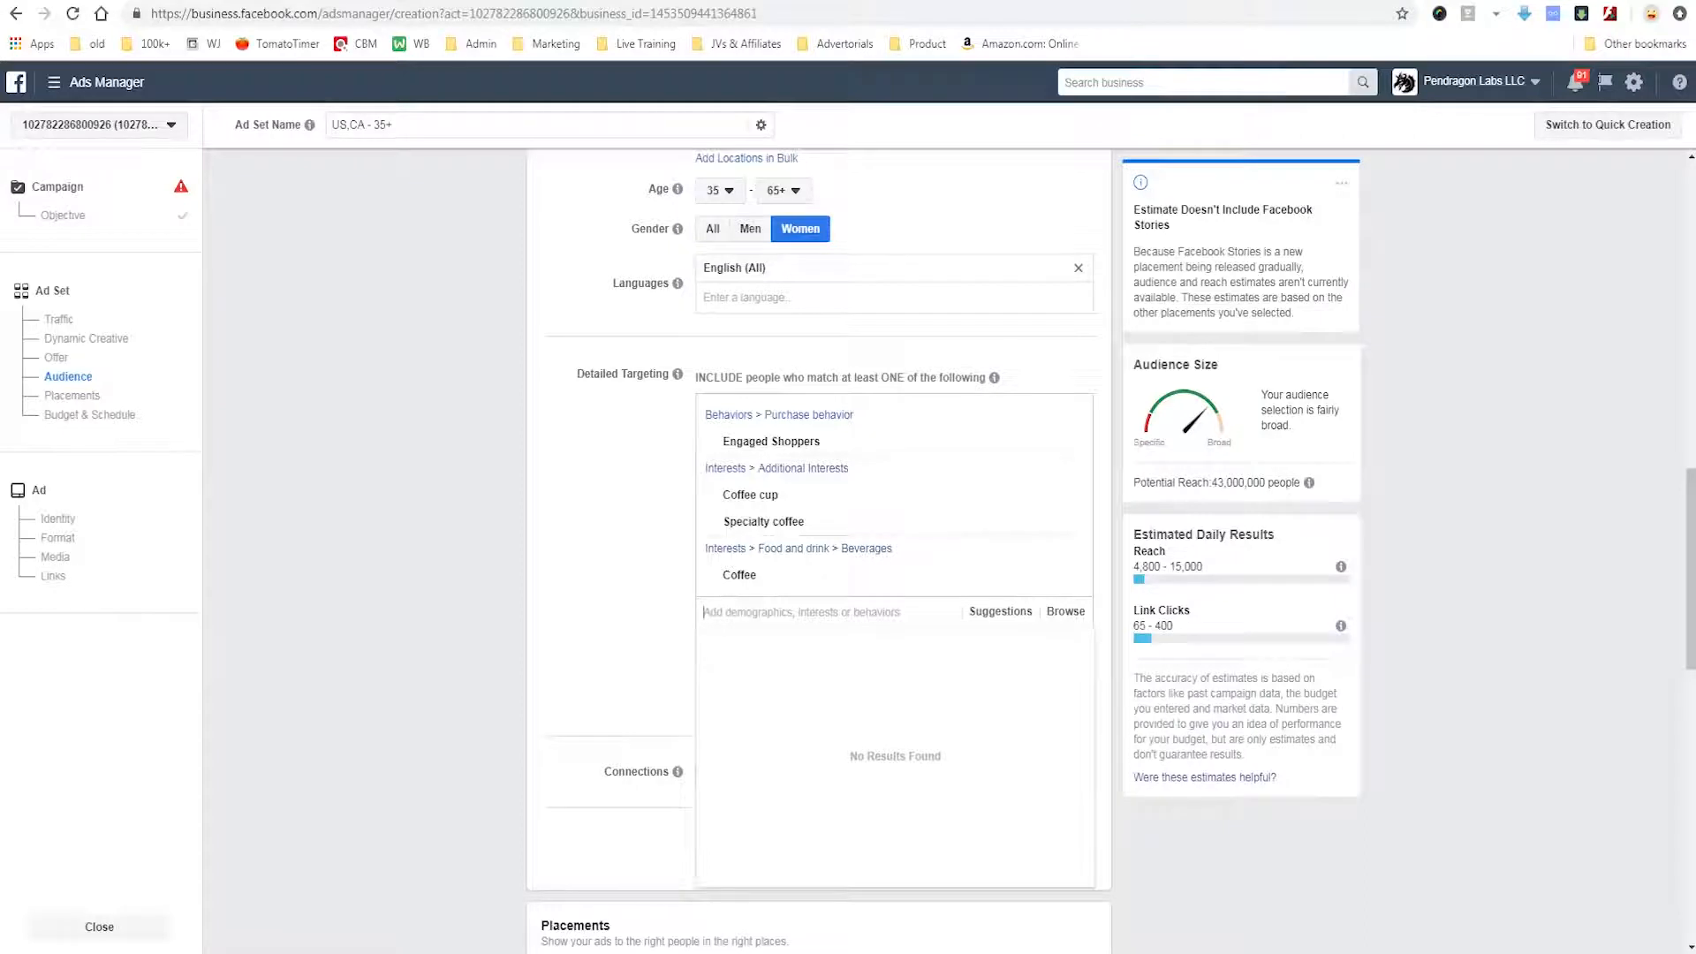
Remove the Coffee and Specialty coffee interests from the detailed targeting.
mouse_move(884, 496)
key("Escape")
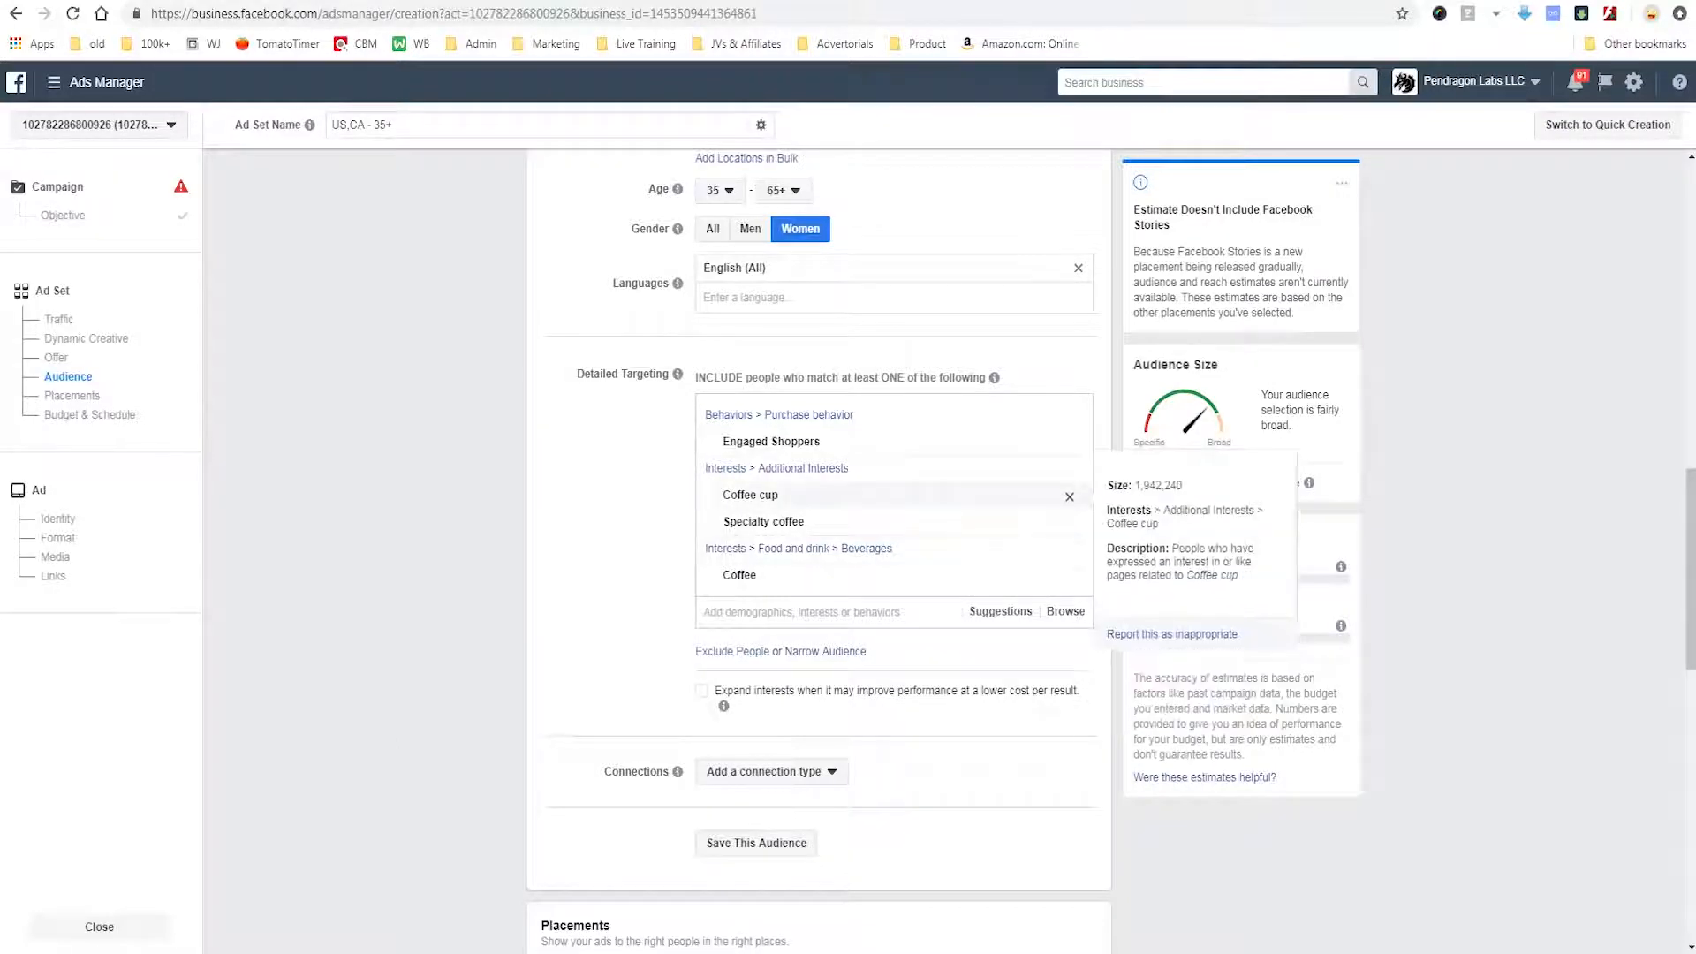
left_click(1069, 577)
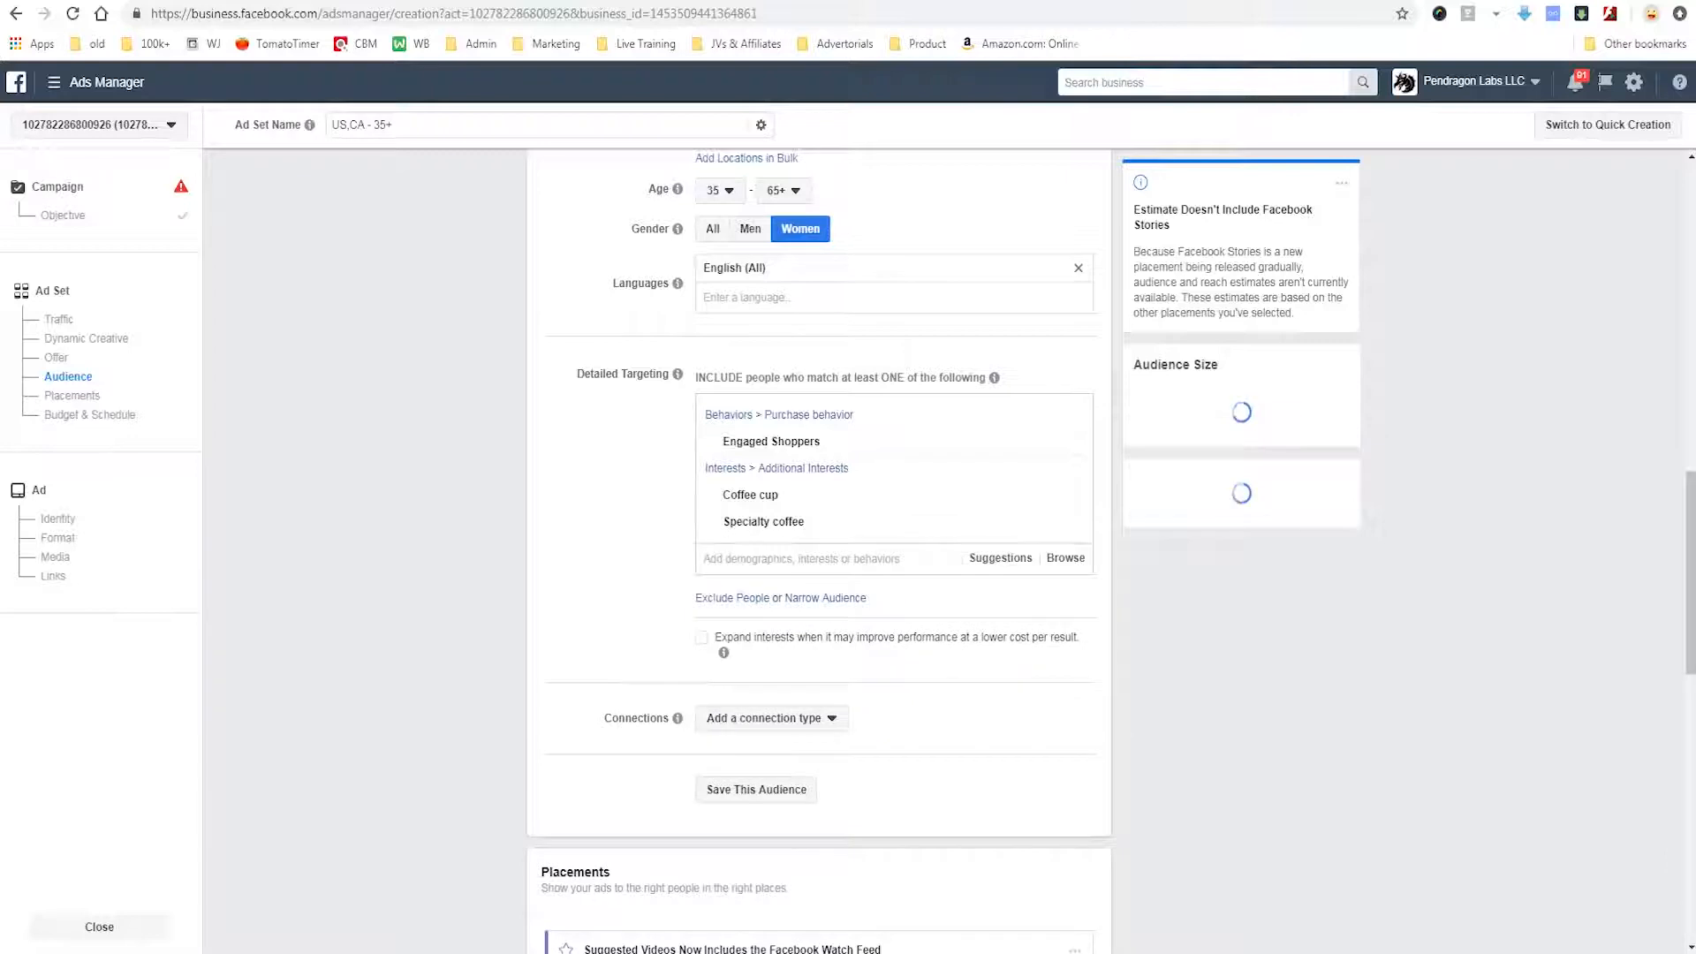
left_click(1077, 522)
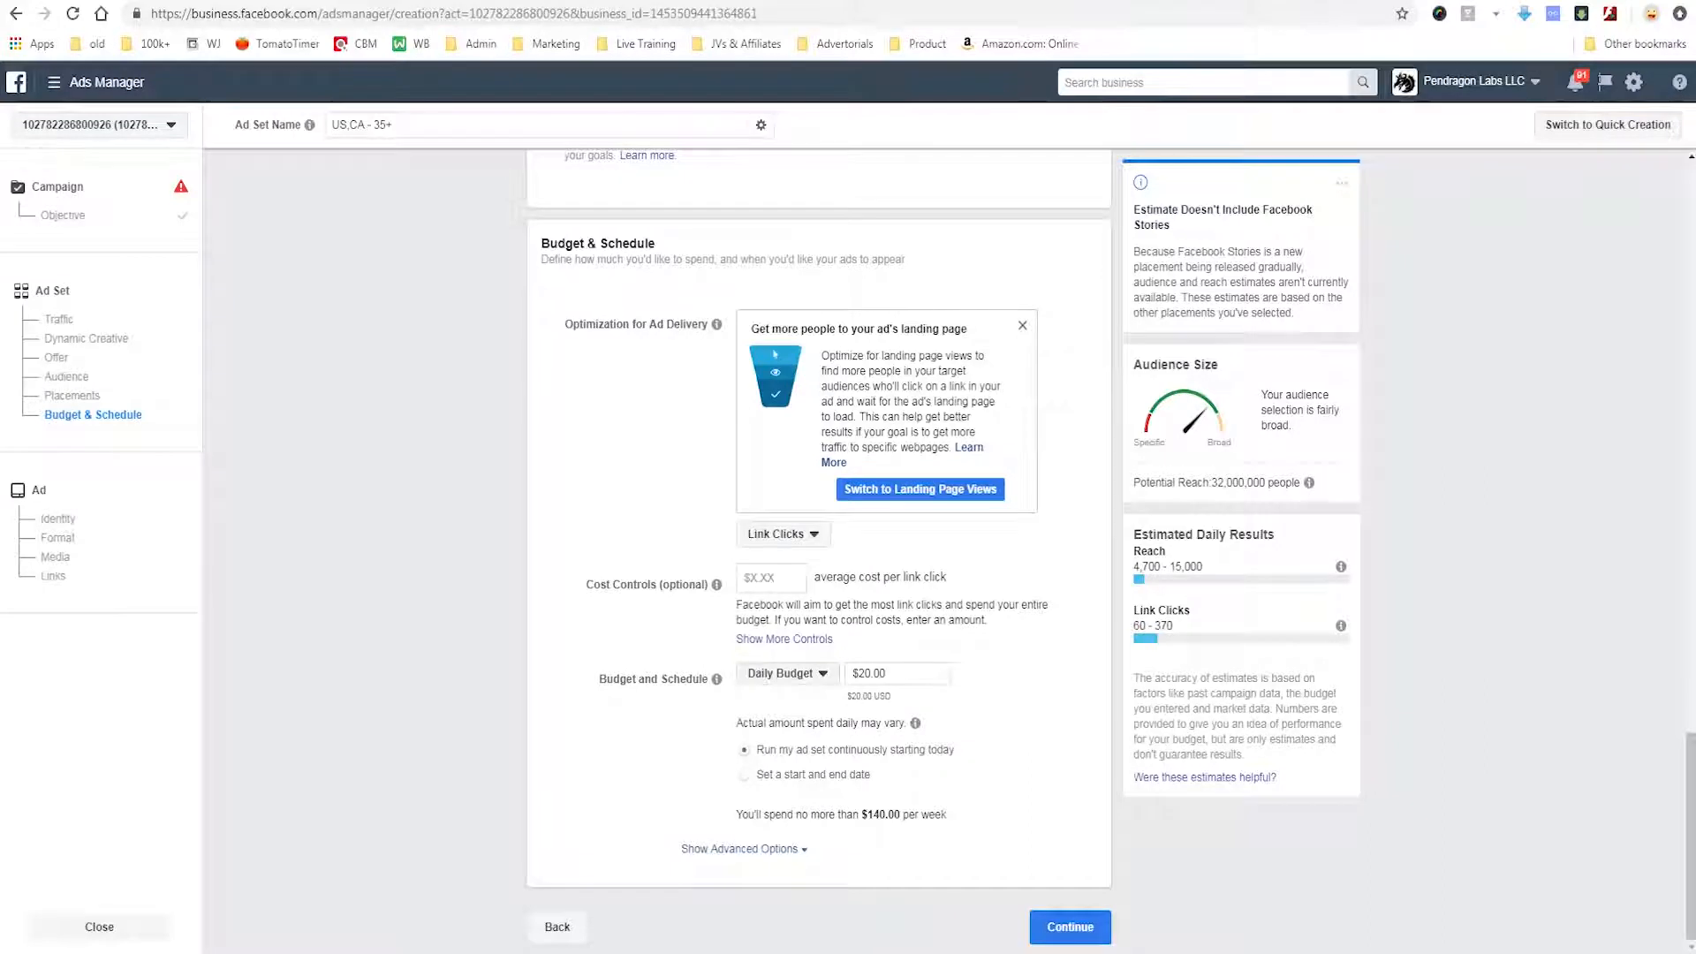
Choose Link Clicks as the optimization for ad delivery and continue to the ad setup.
left_click(784, 534)
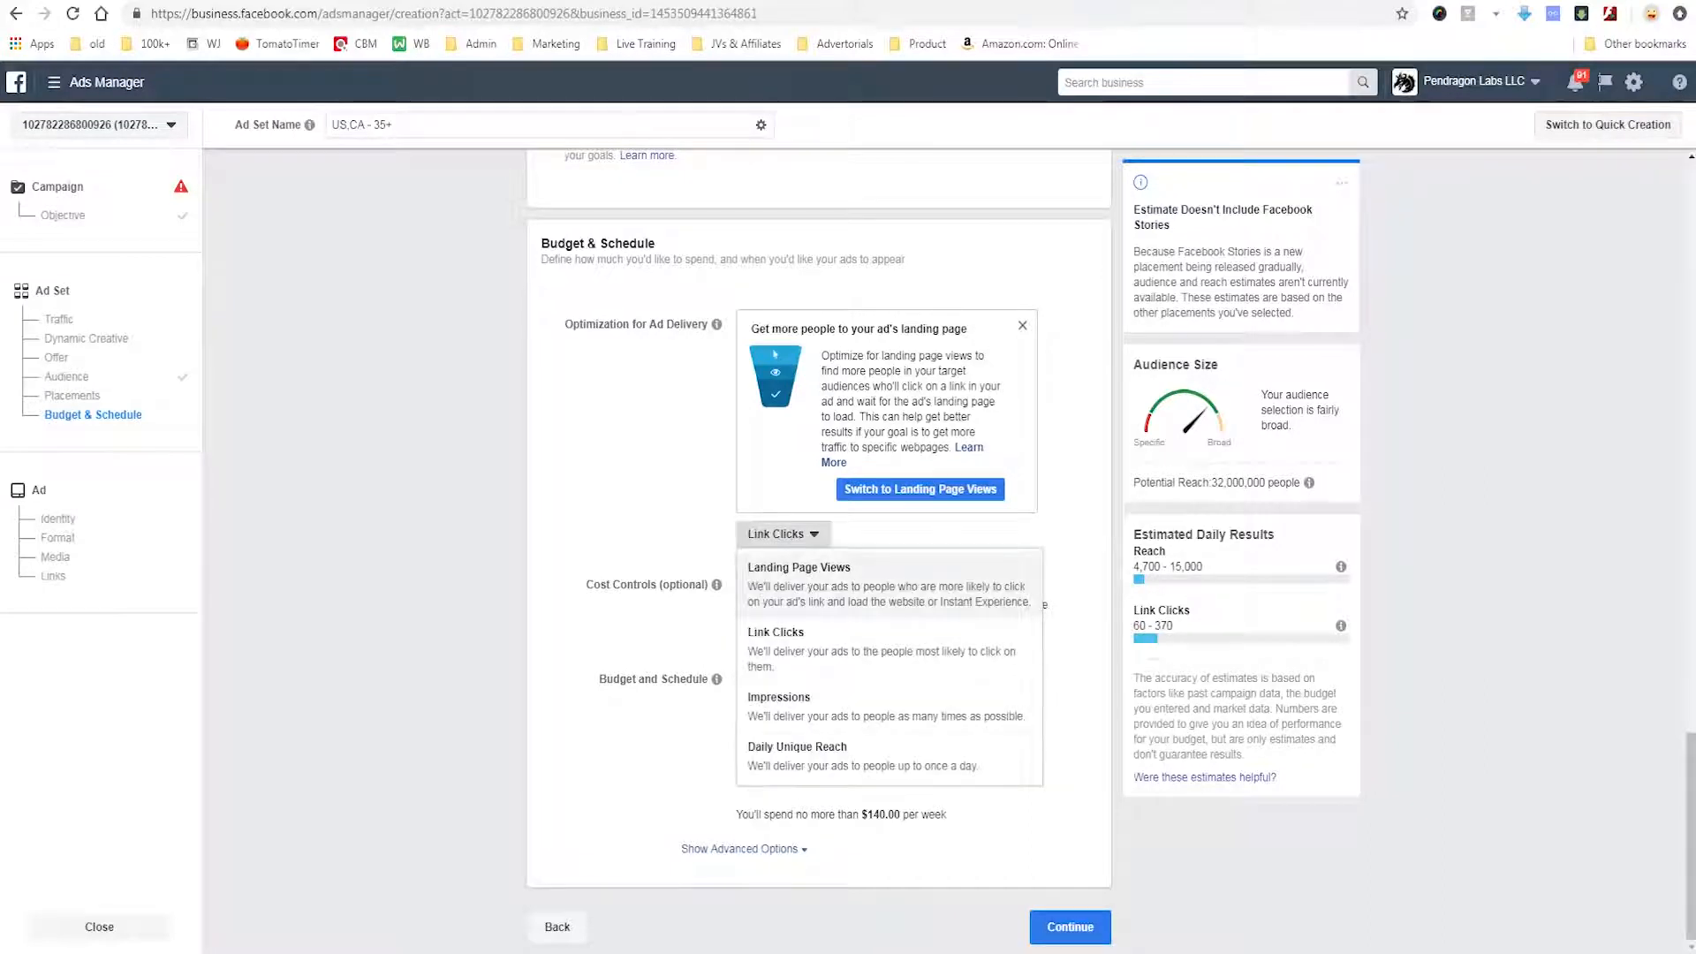
left_click(776, 650)
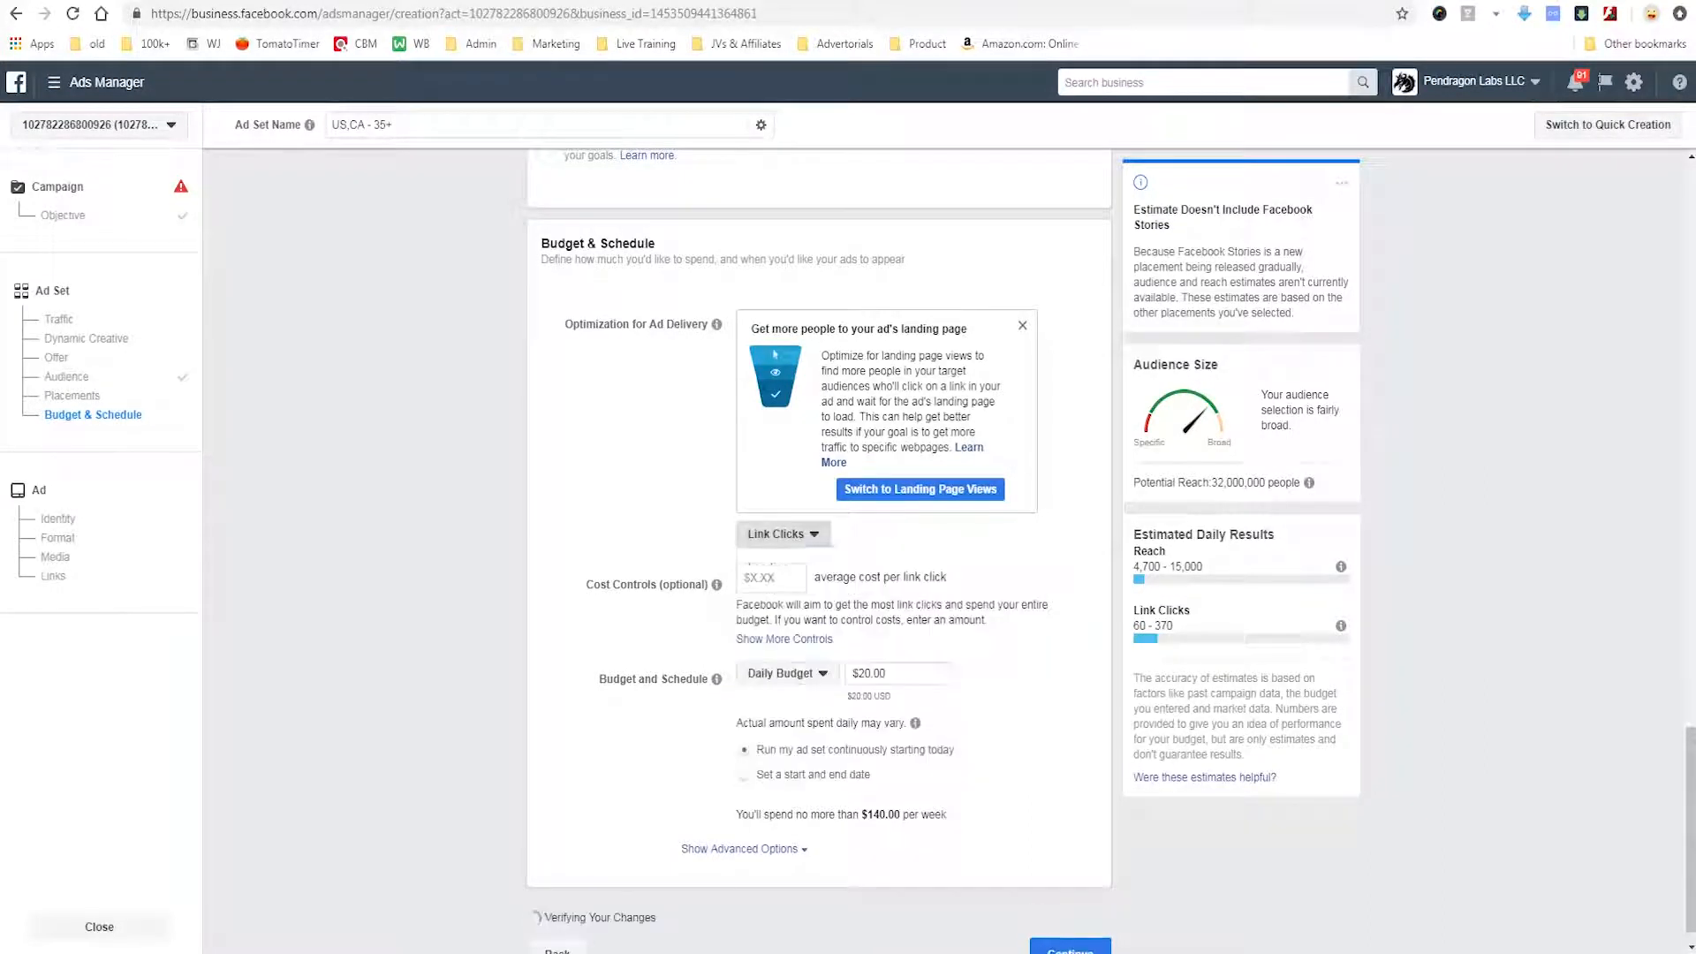
left_click(771, 578)
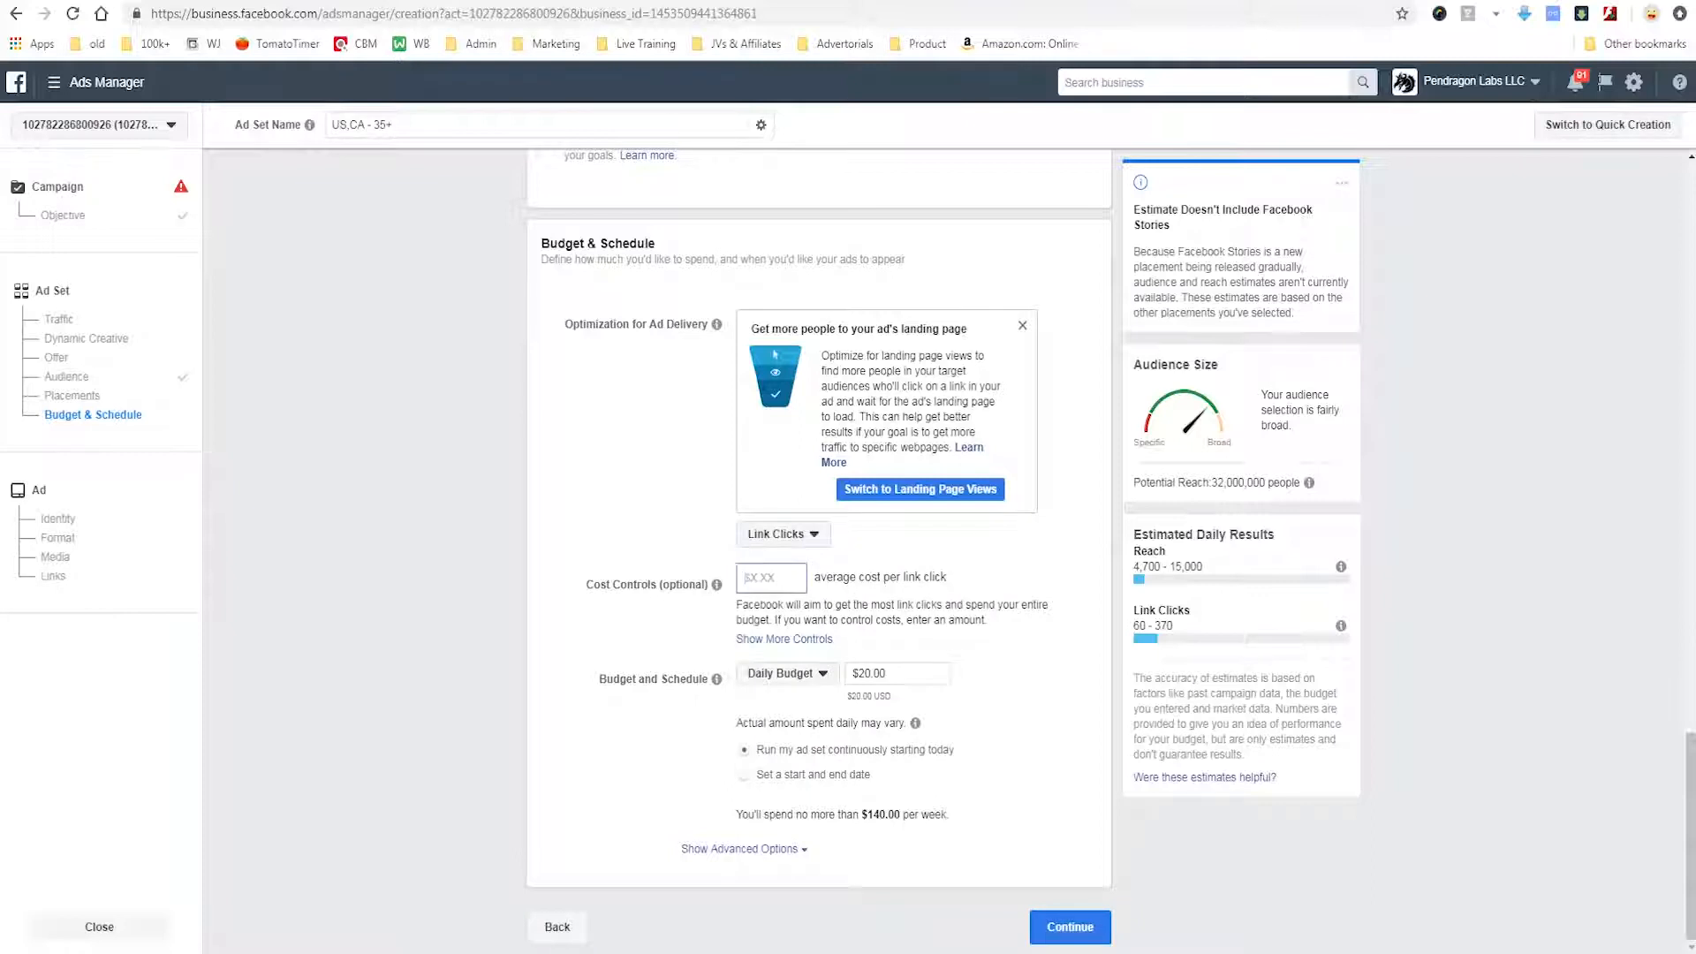
mouse_move(728, 556)
left_mouse_down()
mouse_move(596, 539)
mouse_move(706, 635)
mouse_move(682, 556)
left_mouse_up()
mouse_move(413, 554)
left_mouse_down()
mouse_move(472, 608)
mouse_move(476, 584)
left_mouse_up()
key("Escape")
mouse_move(1116, 890)
left_mouse_down()
mouse_move(999, 884)
mouse_move(1133, 855)
mouse_move(1026, 879)
left_mouse_up()
key("Escape")
left_click(1070, 928)
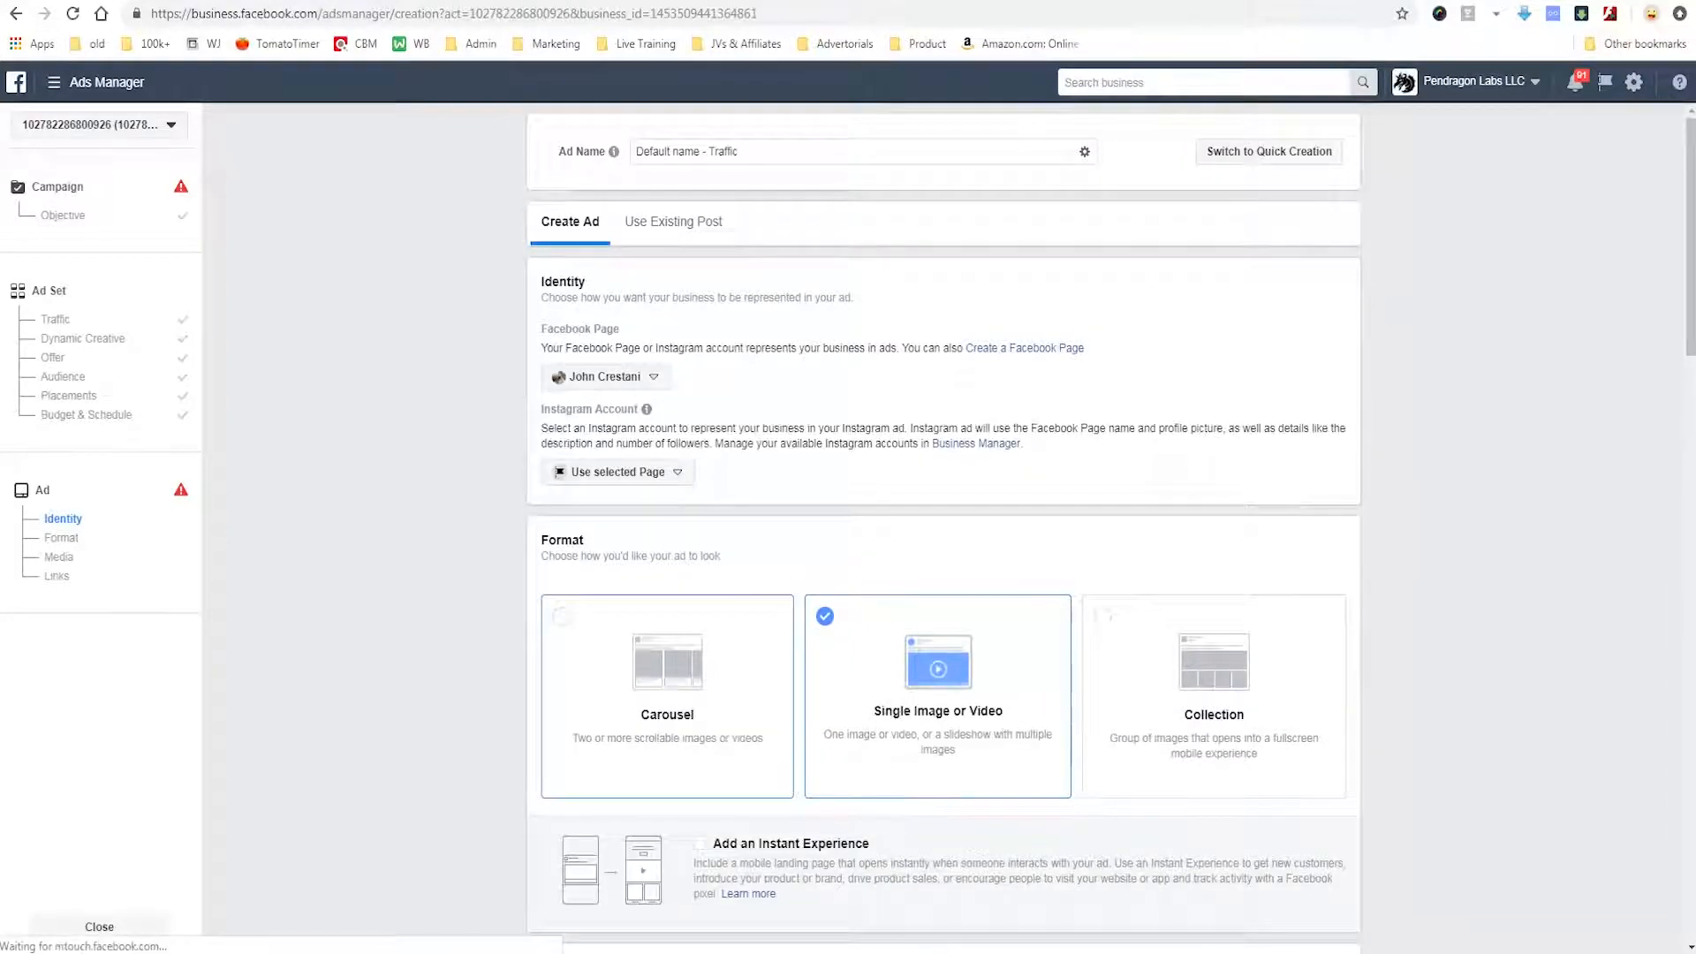
Select Single Image or Video as the ad format.
left_click(667, 697)
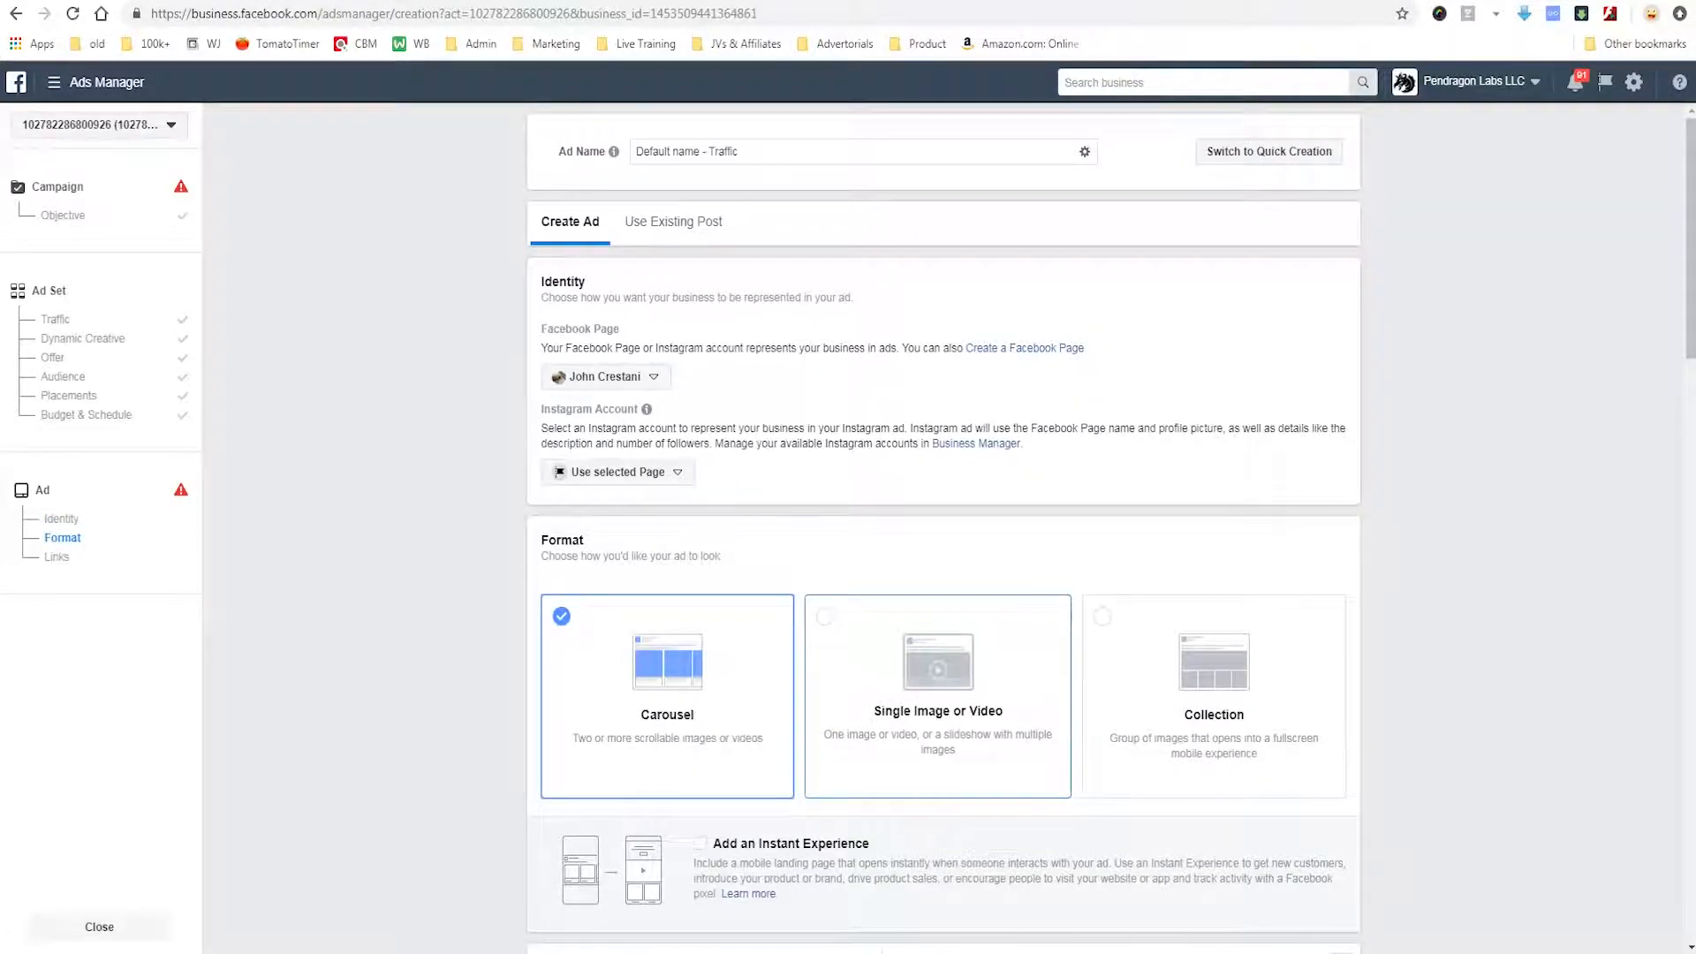
left_click(937, 696)
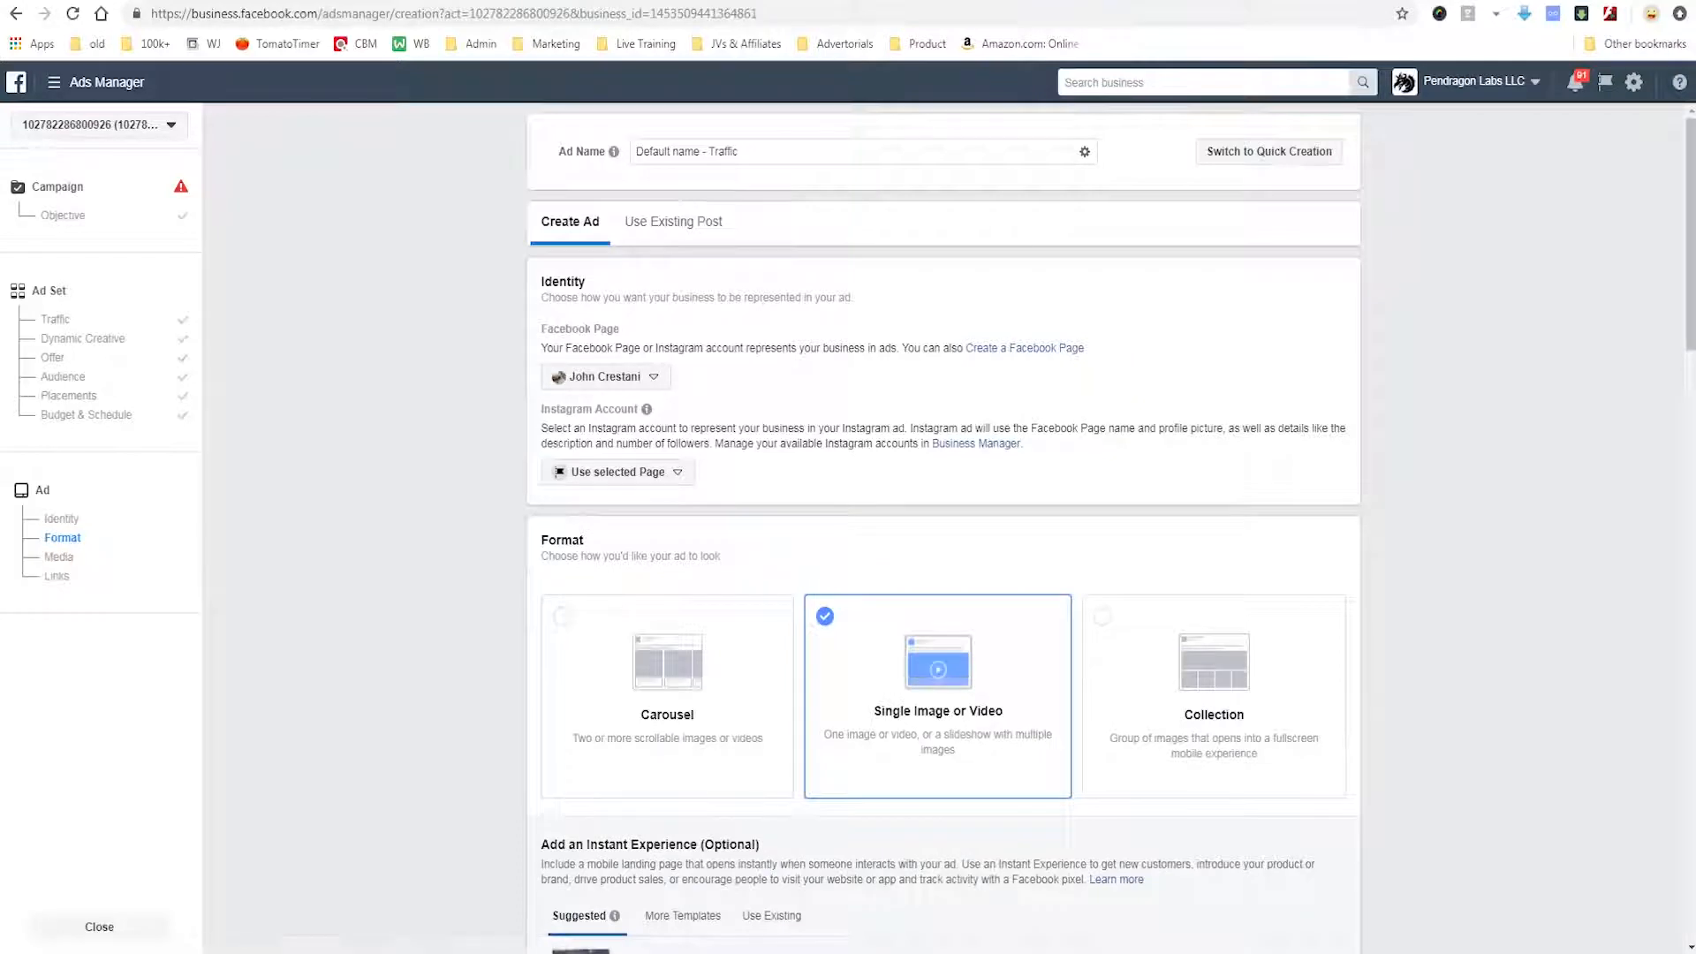
mouse_move(793, 576)
left_mouse_down()
mouse_move(802, 789)
mouse_move(1106, 815)
mouse_move(1089, 590)
mouse_move(695, 579)
left_mouse_up()
mouse_move(481, 564)
left_mouse_down()
mouse_move(897, 701)
mouse_move(766, 744)
mouse_move(804, 645)
left_mouse_up()
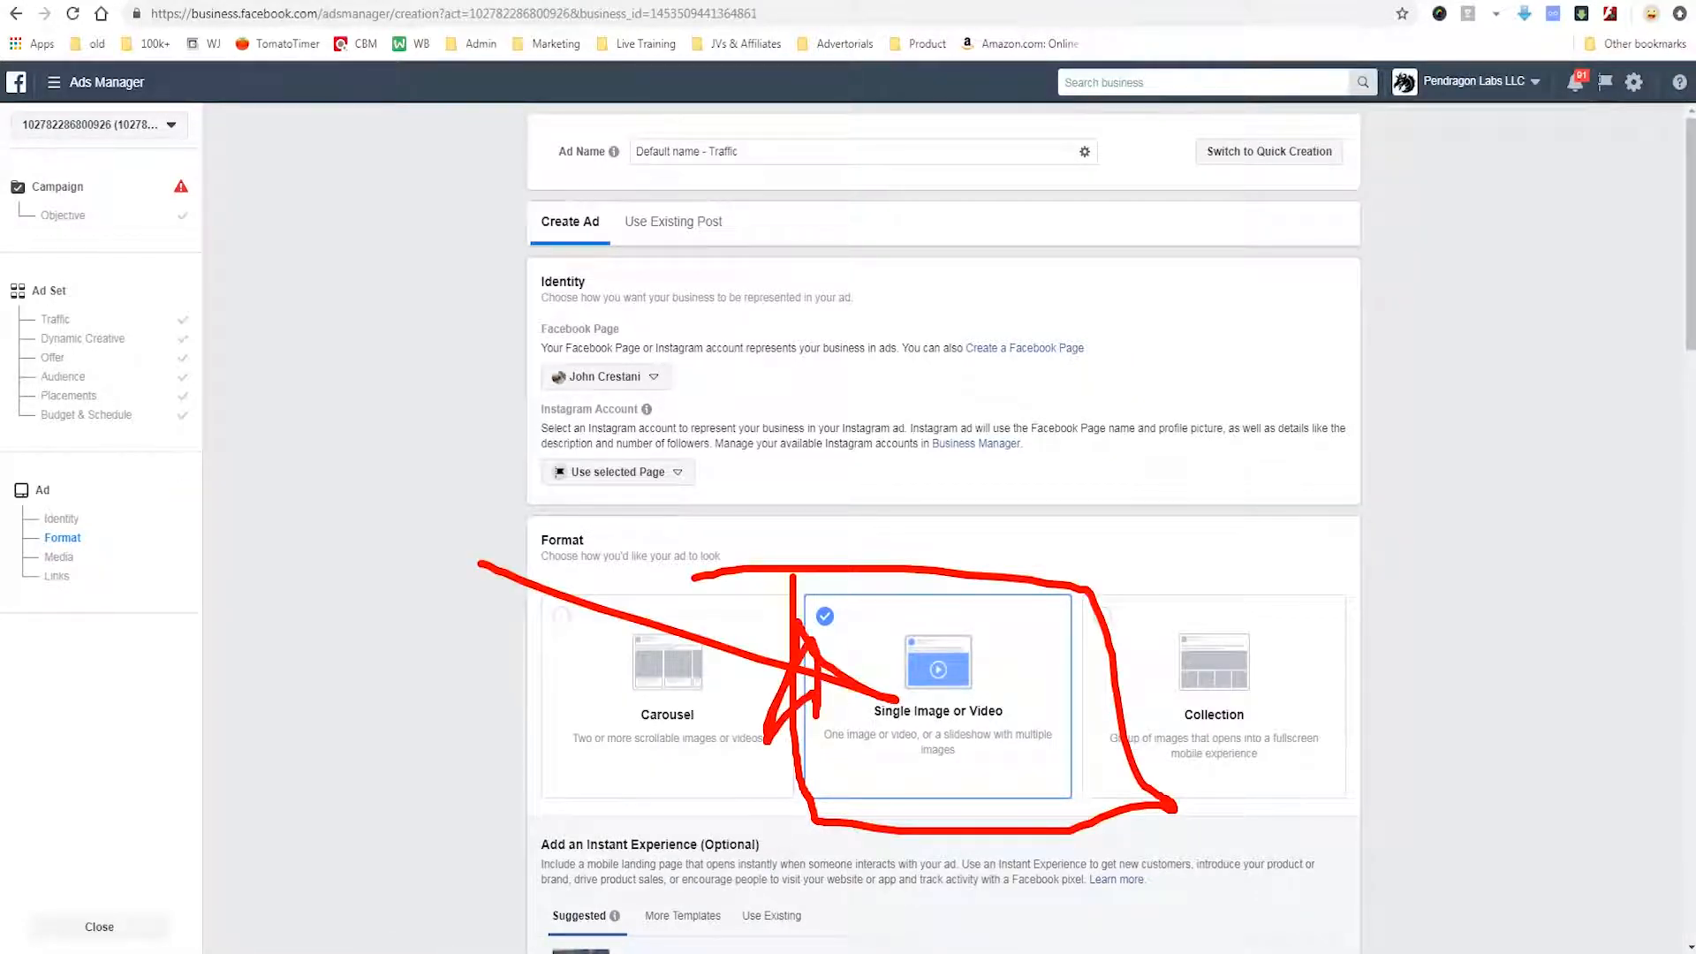
key("Escape")
Enter the ad's primary text as "Like coffeee mugs! Ours is the BESHT!!@!!!".
scroll(804, 654, "down", 1)
scroll(944, 548, "down", 5)
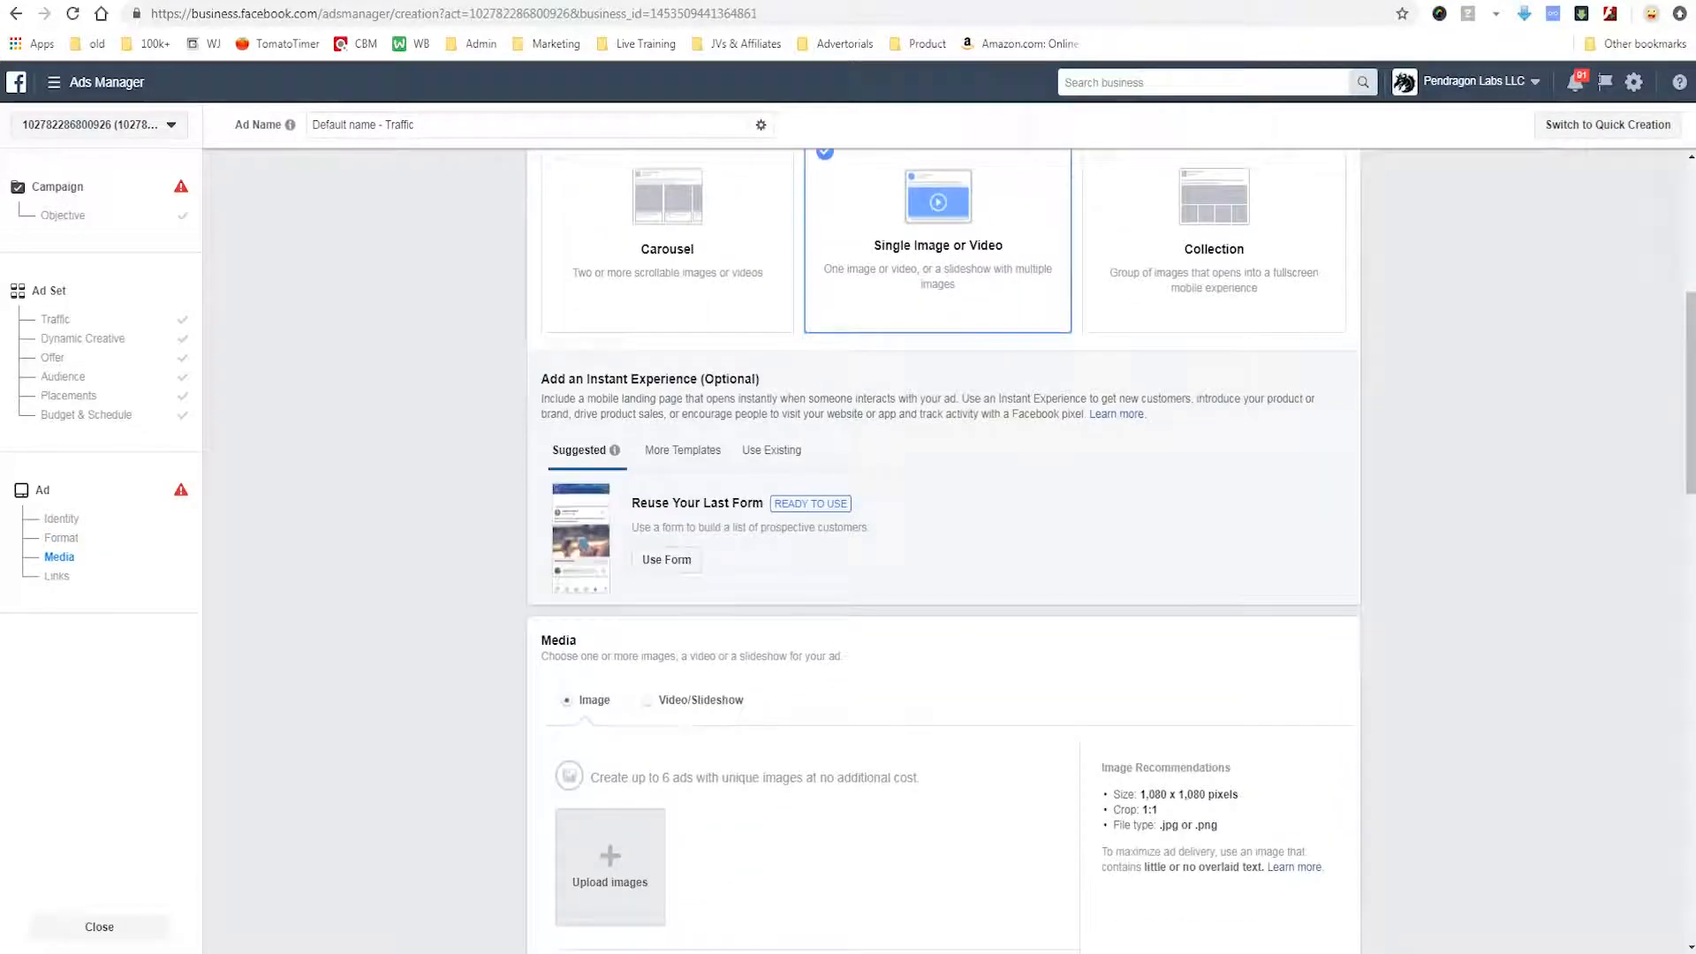
scroll(943, 548, "down", 2)
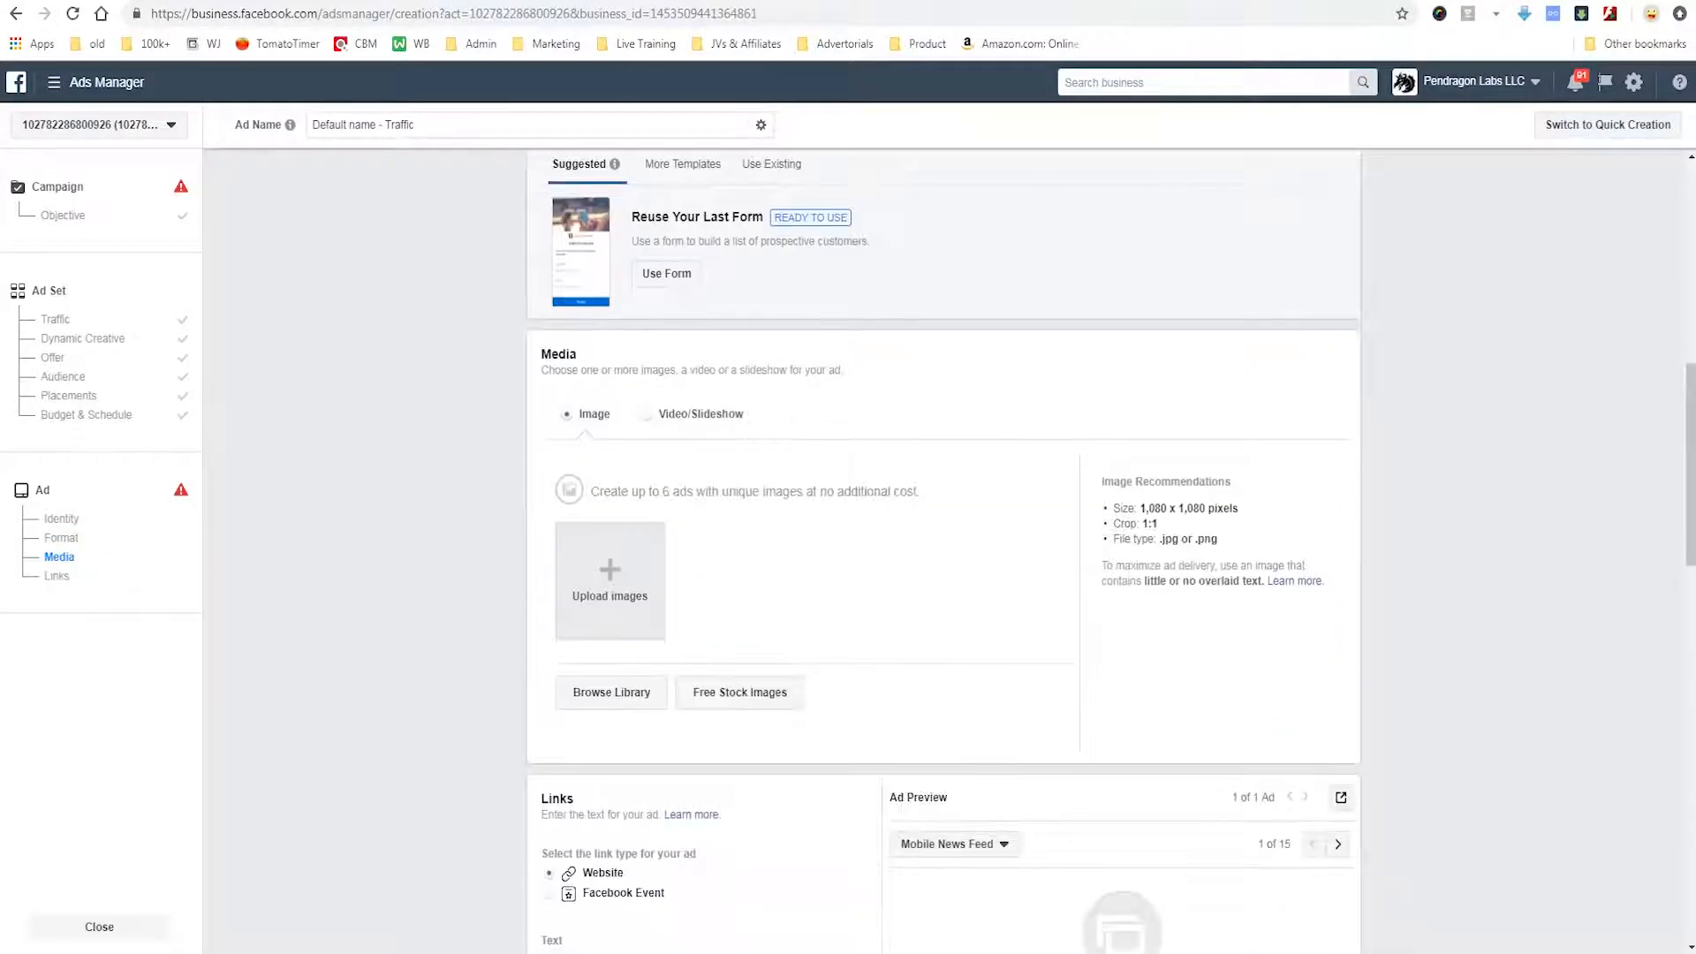
scroll(943, 548, "down", 4)
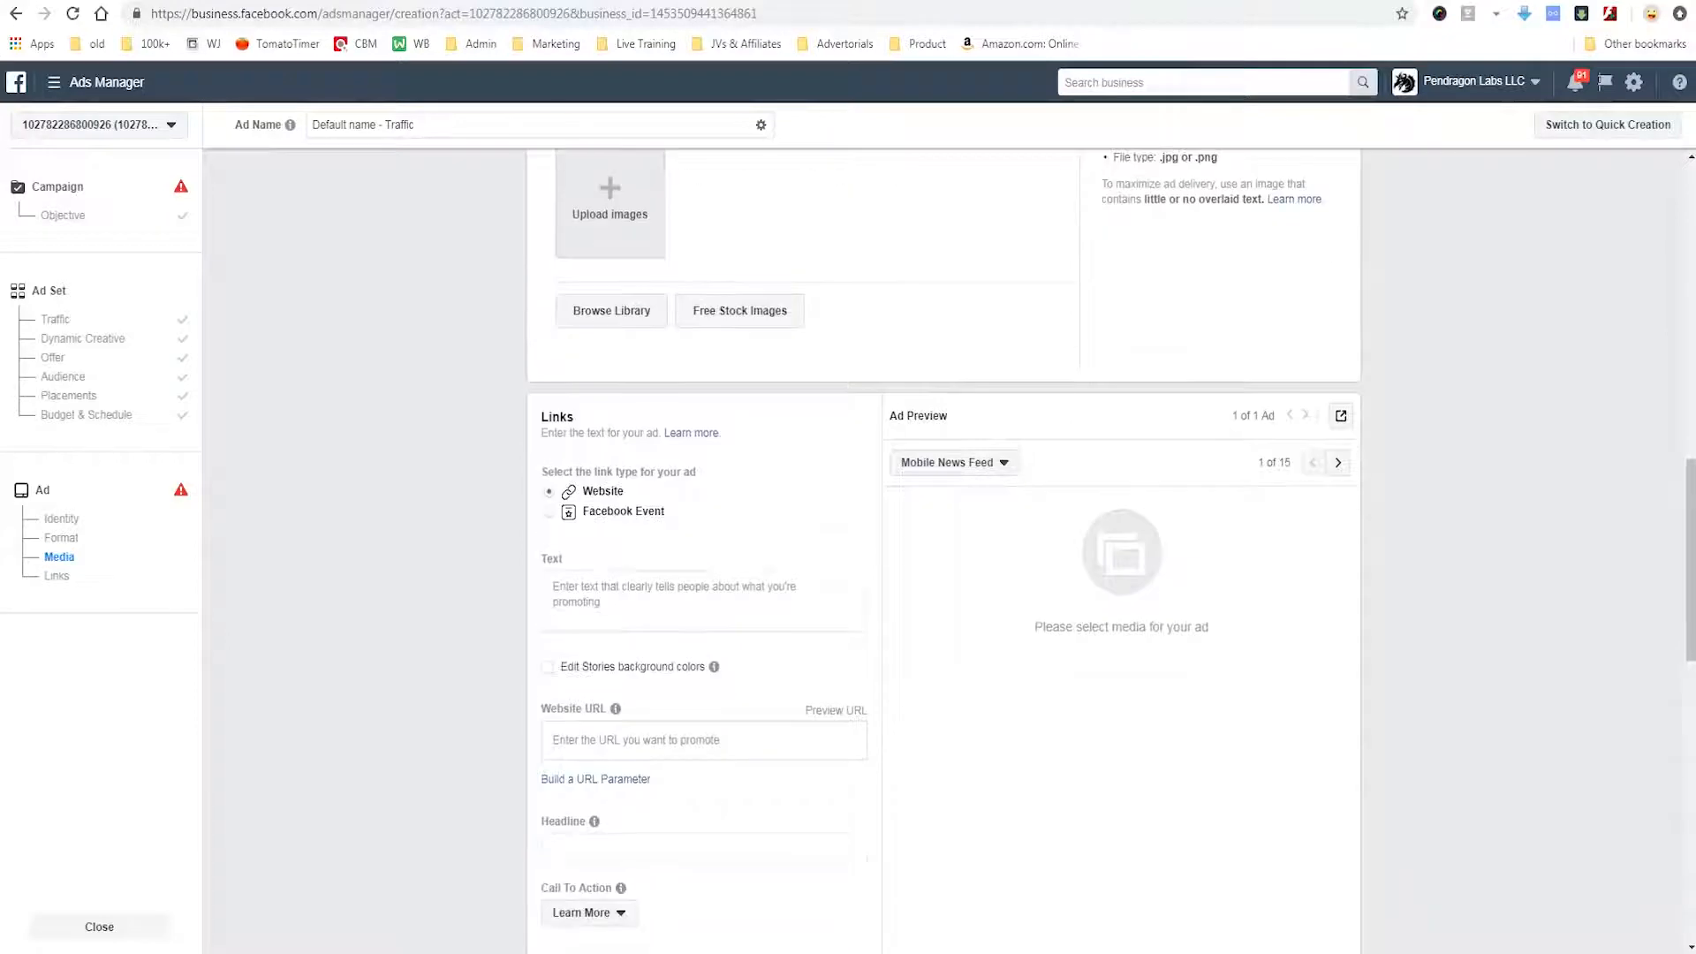
left_click(703, 601)
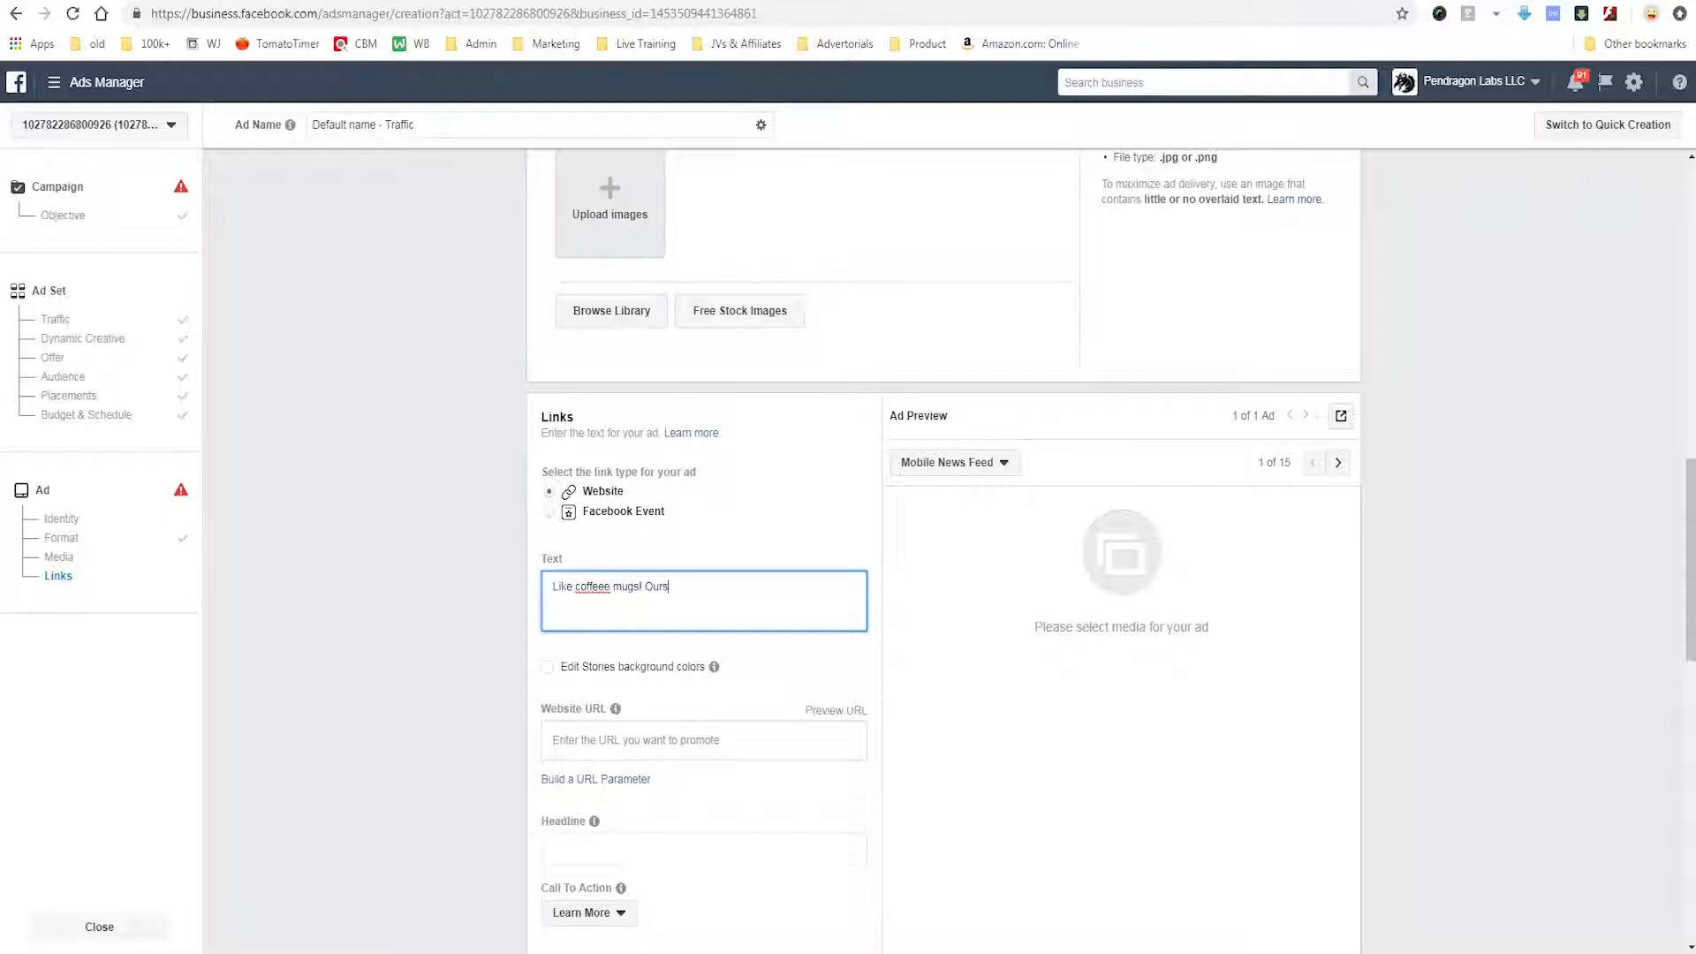
type("Like coffeee mugs! Ours is the BESHT!!@!!!")
scroll(848, 548, "down", 3)
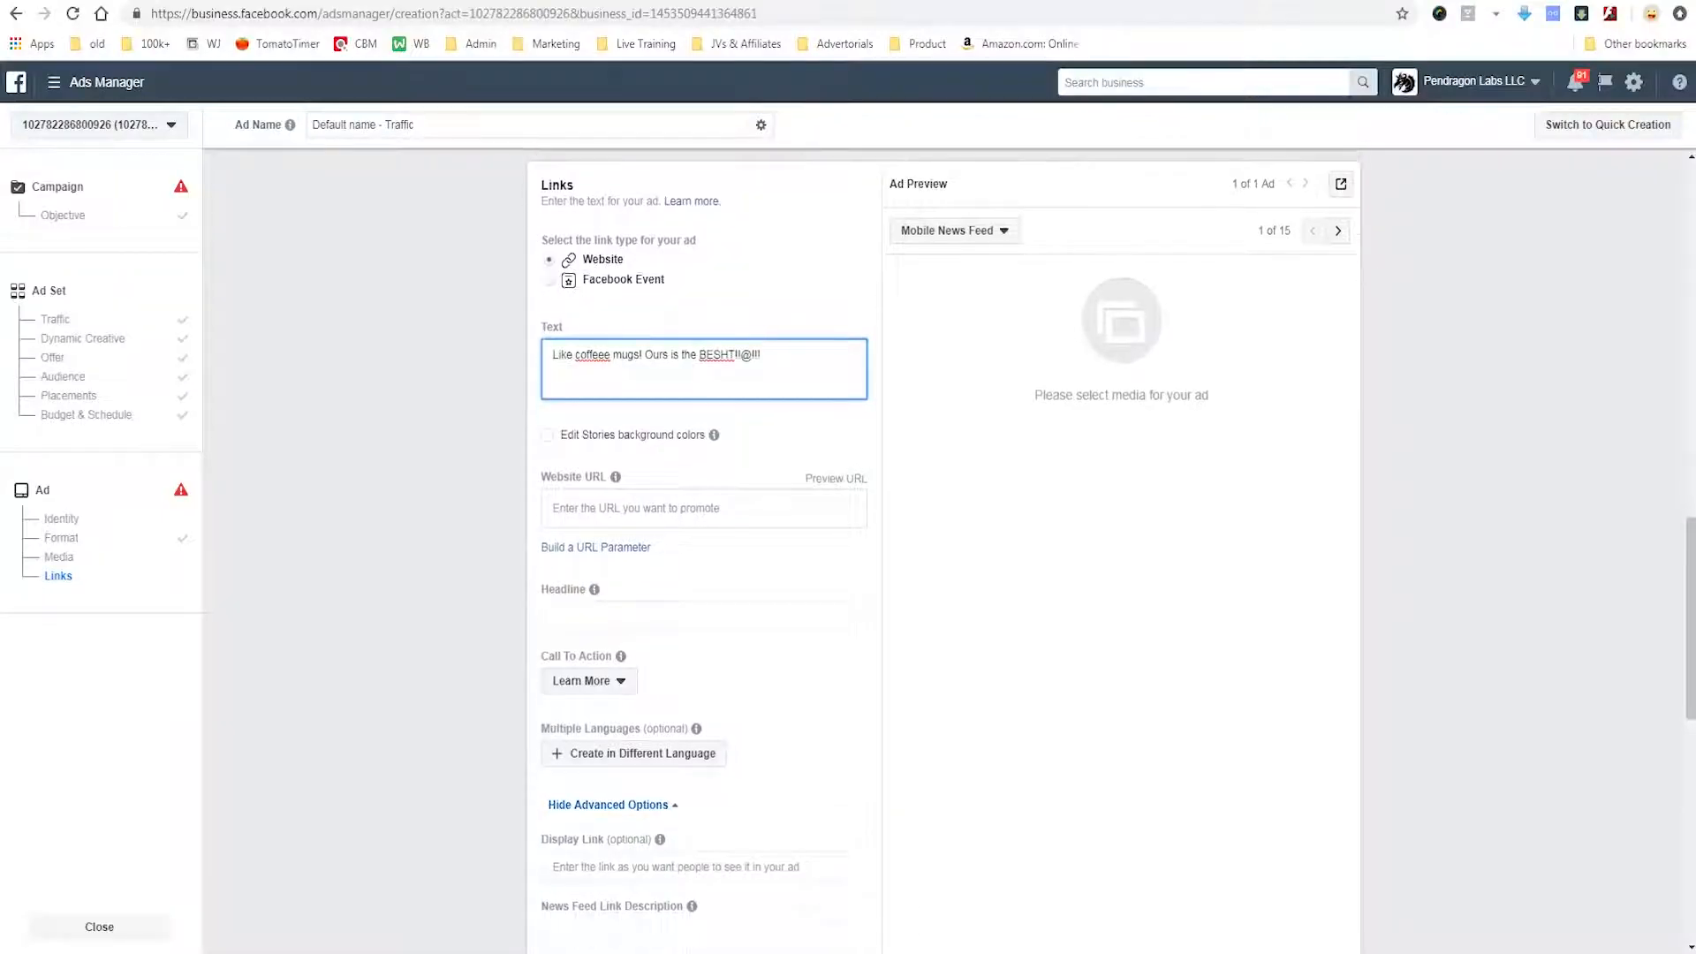
scroll(704, 547, "down", 3)
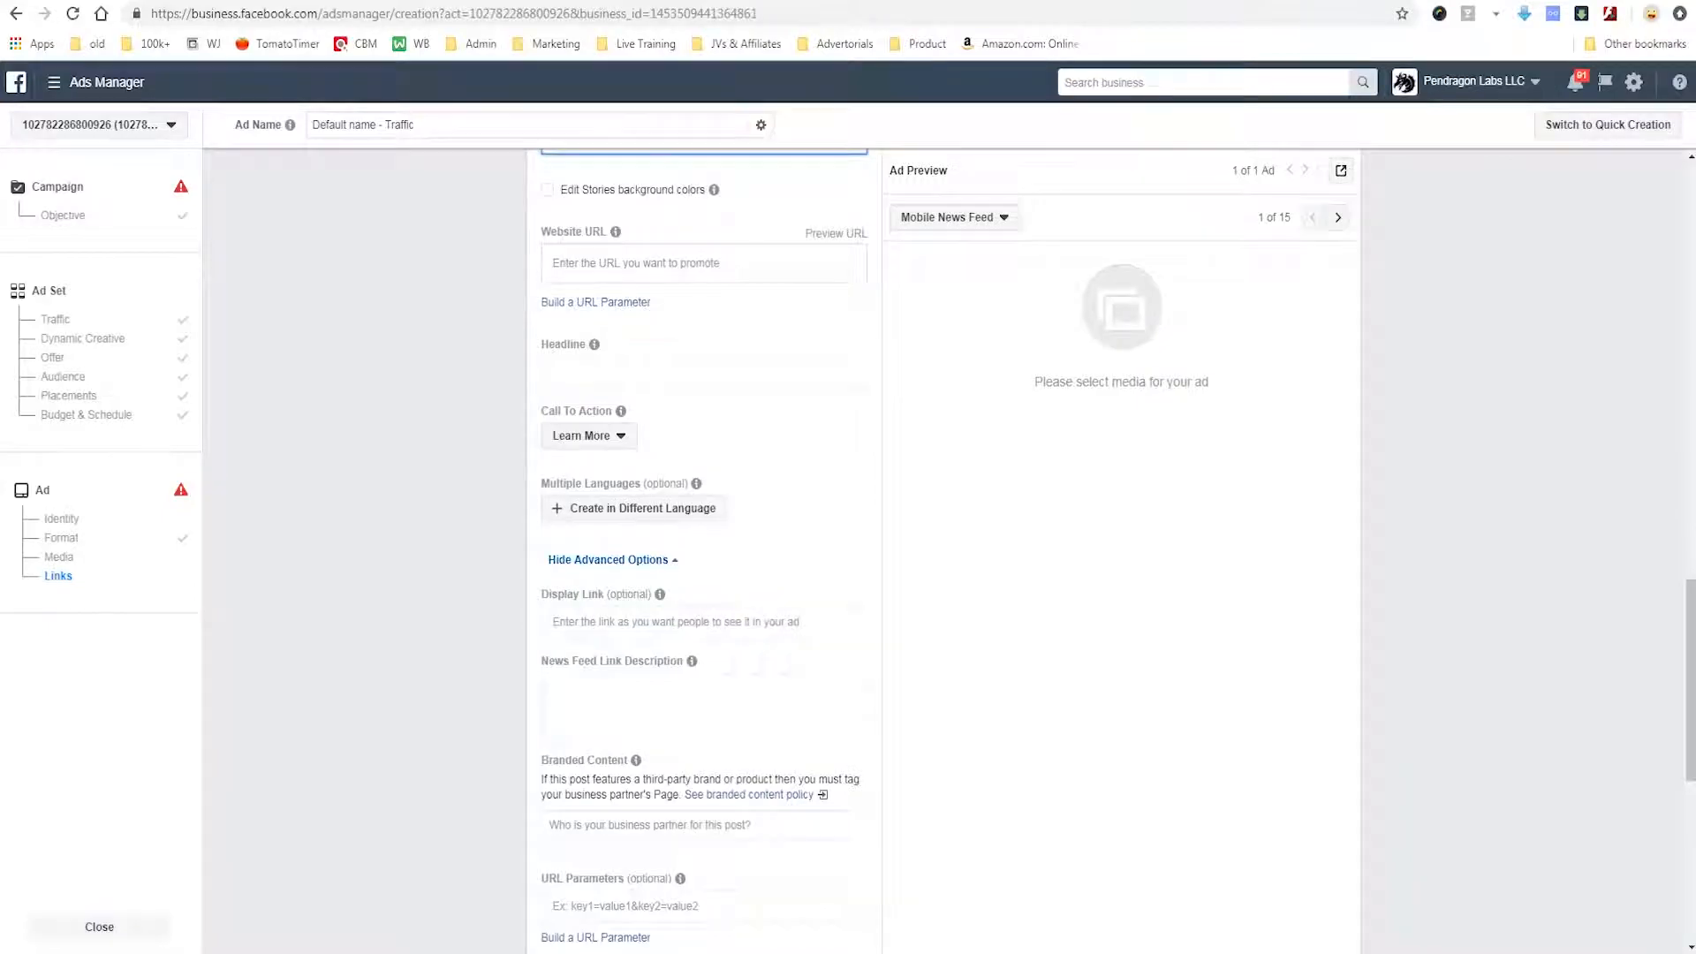